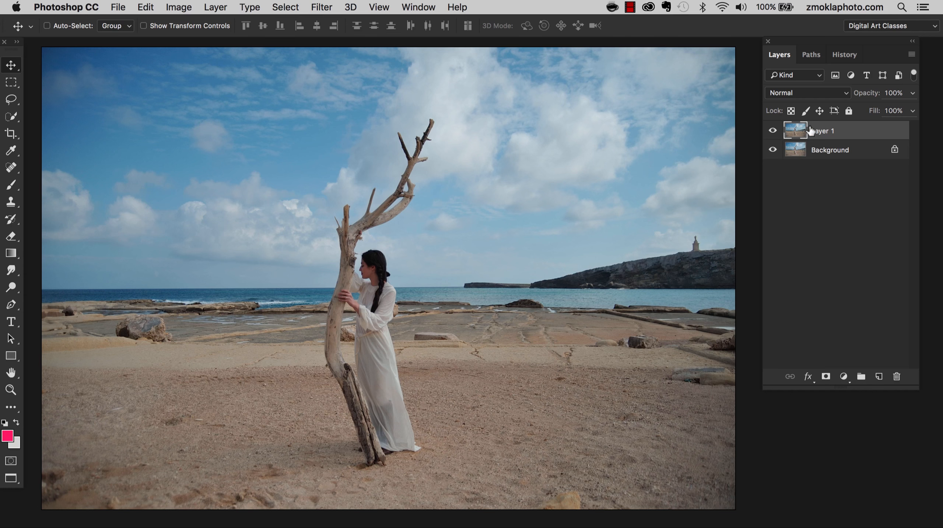
- Remove the yellow rock at the photo's lower edge by cloning nearby sand over it with the Clone Stamp at brush size 300
key("super+plus")
key("super+plus")
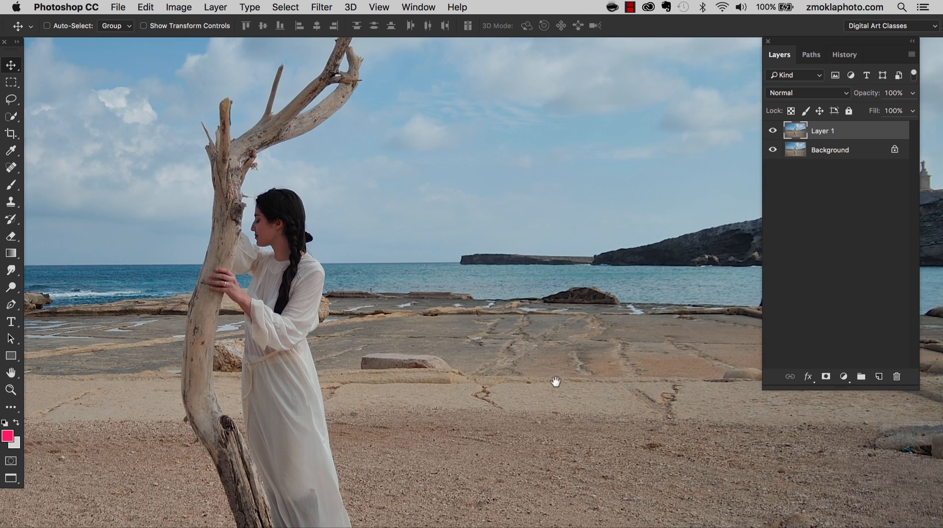
scroll(556, 380, "down", 15)
scroll(480, 249, "right", 10)
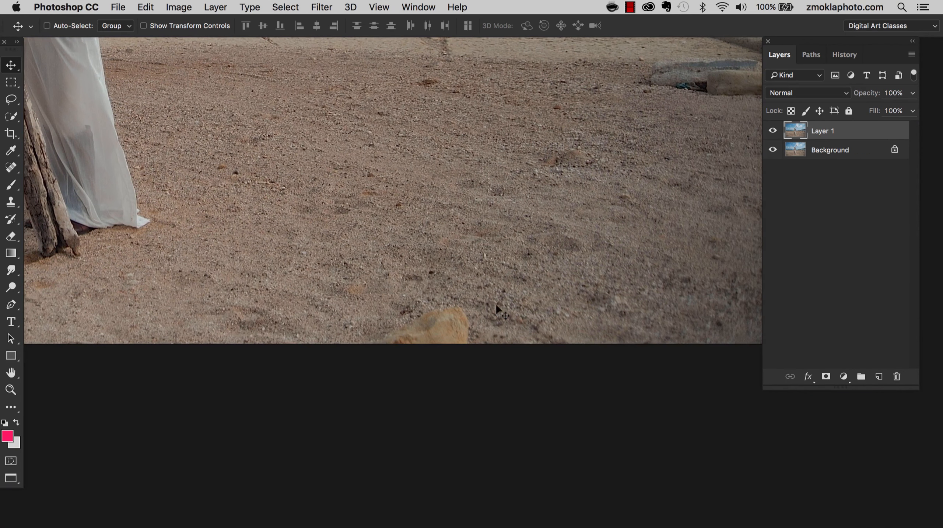
key("super+plus")
key("space")
left_click_drag(446, 313, 511, 268)
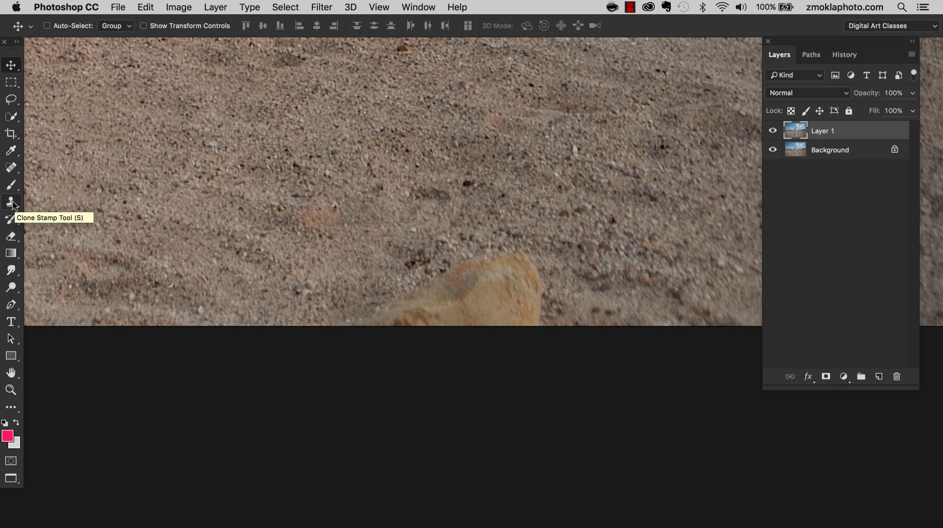
key("s")
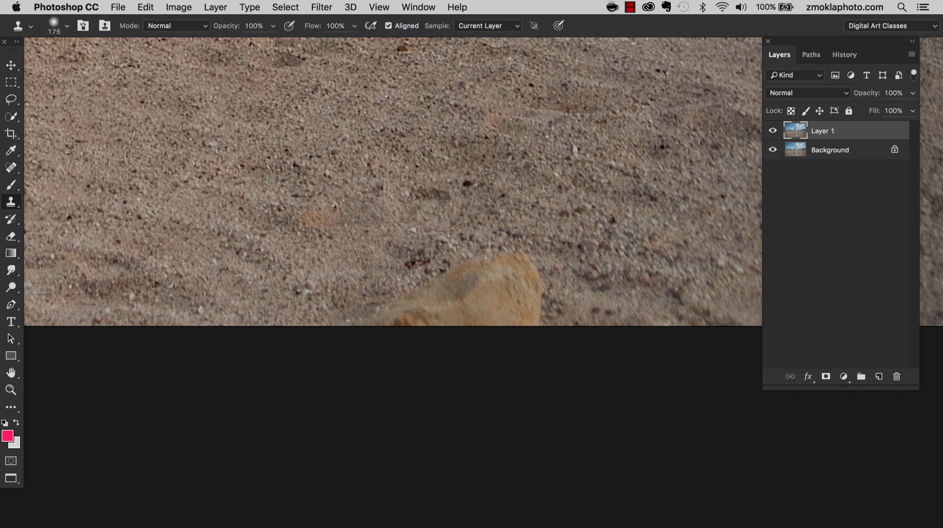
key("super+minus")
key("super+minus")
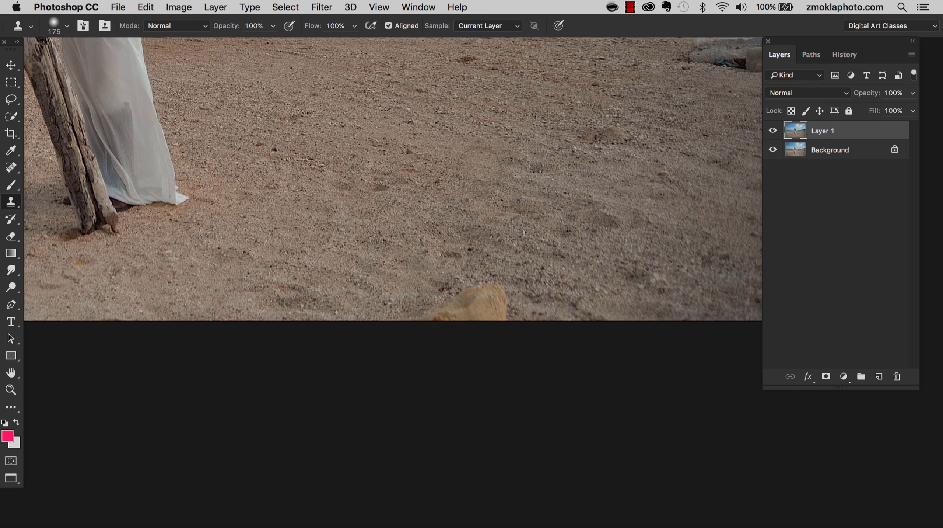
key("bracketright")
key("bracketright")
key("bracketright")
left_click(409, 230, "alt")
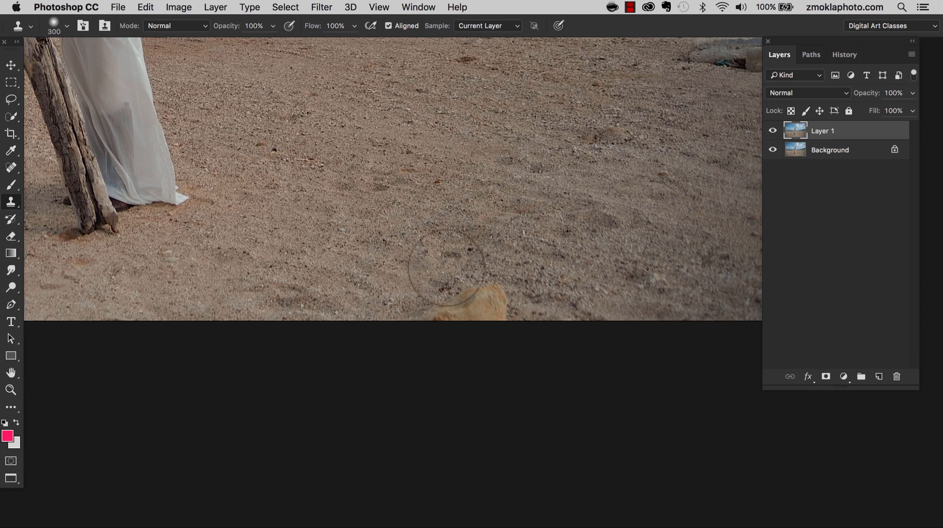
mouse_move(442, 274)
left_mouse_down()
mouse_move(487, 292)
mouse_move(481, 307)
mouse_move(446, 302)
mouse_move(434, 312)
mouse_move(497, 306)
mouse_move(373, 291)
left_mouse_up()
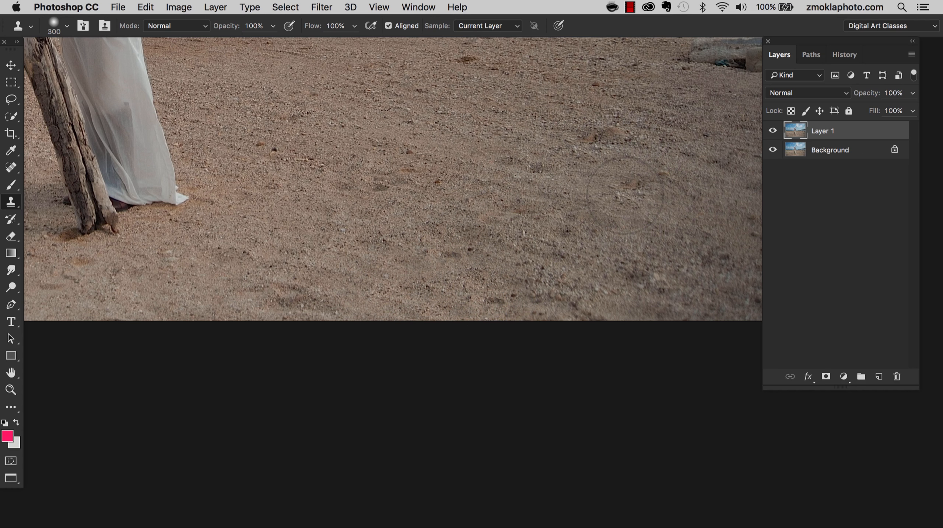
- Clone sand over the small pale leaf beside the dark patch left of the driftwood, using brush size 125
key("super+0")
left_click_drag(298, 299, 593, 353)
key("super+plus")
key("super+plus")
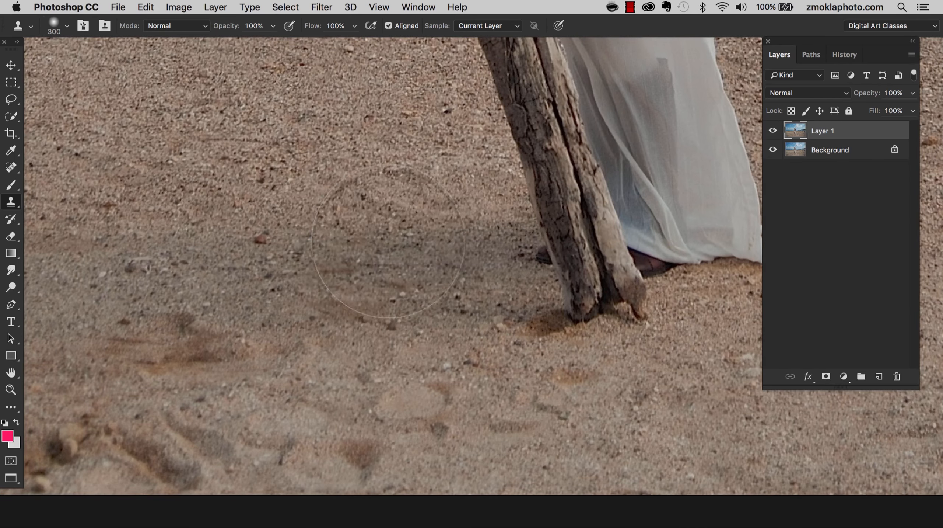
left_click_drag(361, 246, 554, 364)
left_click_drag(393, 257, 515, 332)
left_click_drag(481, 316, 662, 297)
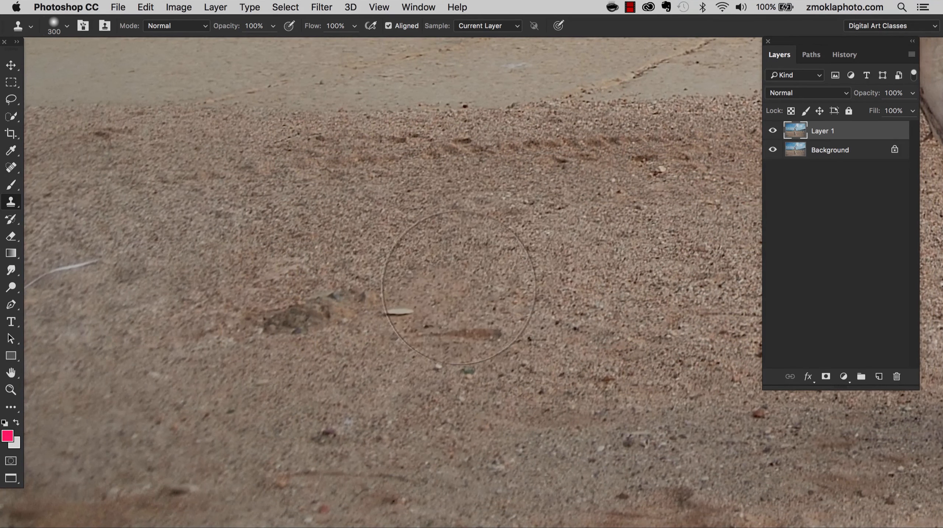
key("bracketleft")
key("bracketleft")
key("bracketleft")
key("bracketleft")
key("bracketleft")
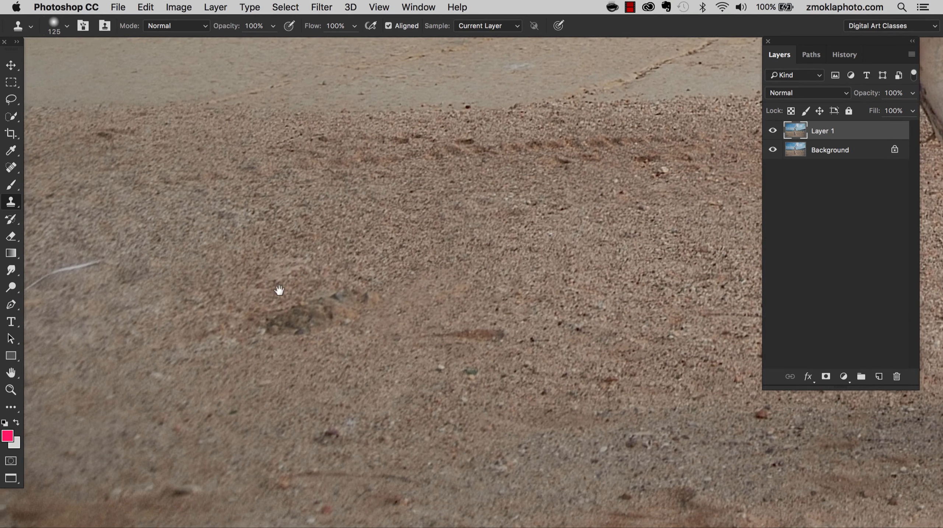
- Clone sand over the thin white string near the photo's left edge with brush size 90
left_click_drag(278, 288, 597, 277)
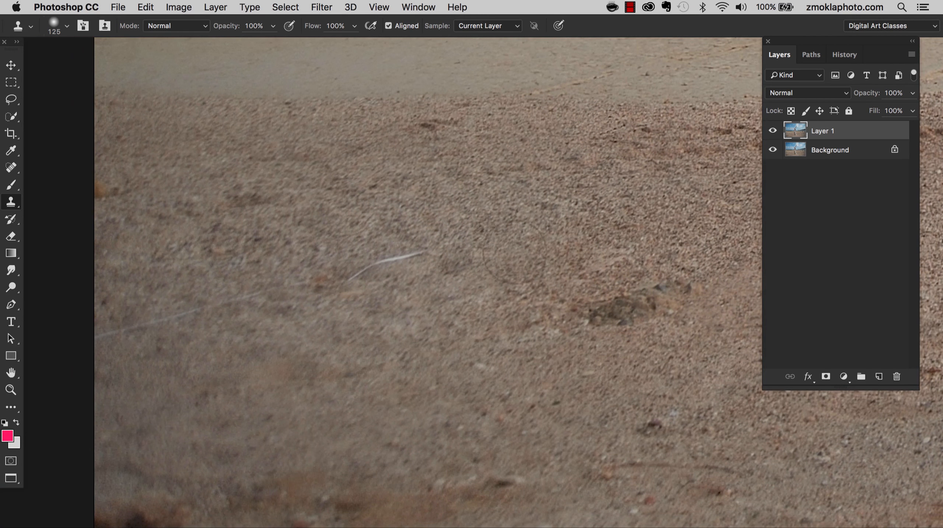
key("bracketleft")
key("bracketleft")
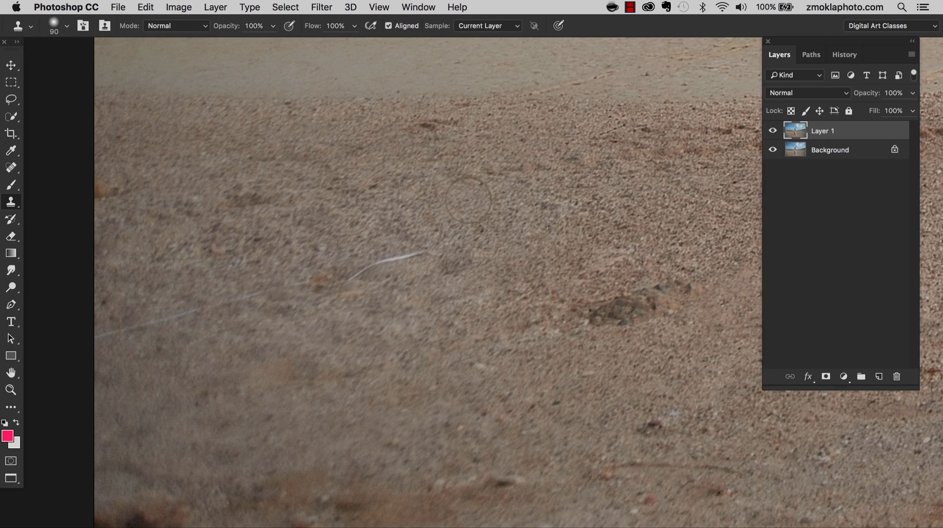
mouse_move(423, 250)
left_mouse_down()
mouse_move(367, 269)
mouse_move(341, 291)
mouse_move(300, 259)
mouse_move(289, 286)
mouse_move(221, 302)
left_mouse_up()
left_click(370, 230, "alt")
left_click(301, 257, "alt")
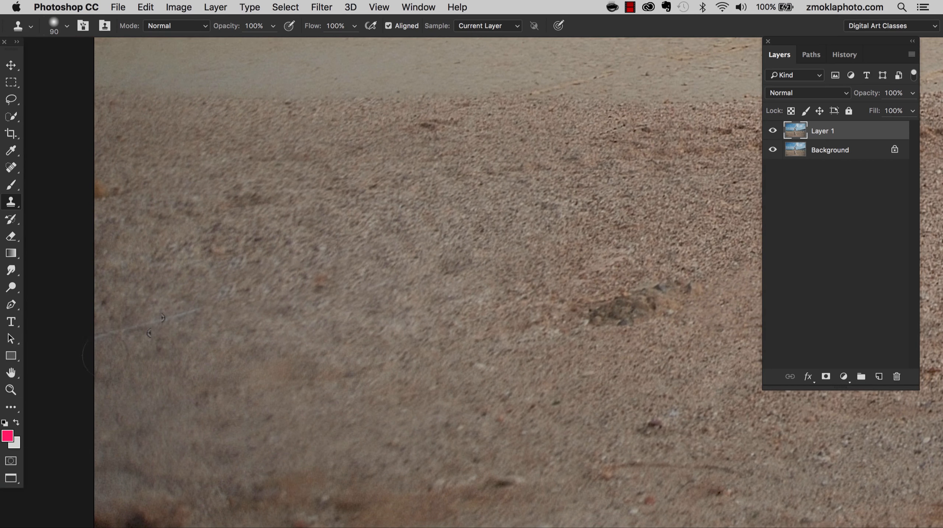
left_click_drag(136, 332, 203, 313)
left_click(216, 231, "alt")
left_click(230, 265)
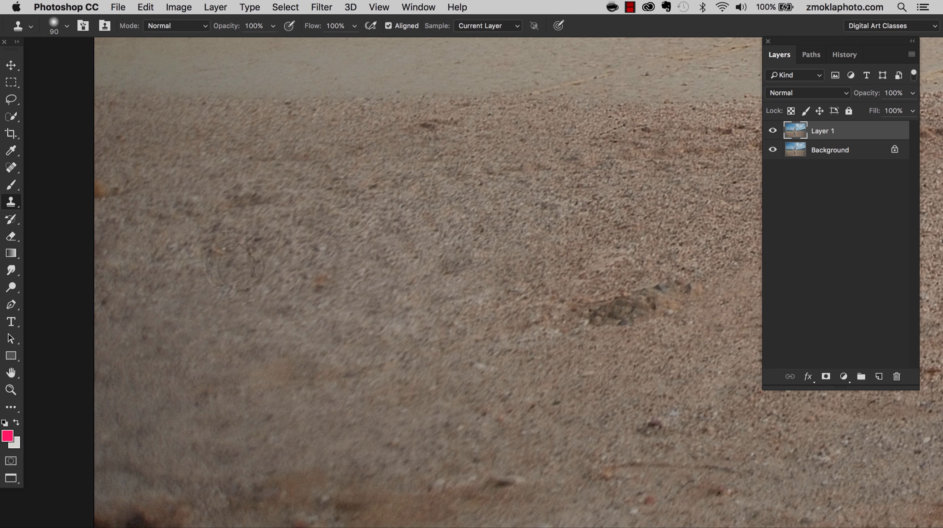
- Examine the woman's dress, hair and sleeve, and the rock behind her elbow
key("super+minus")
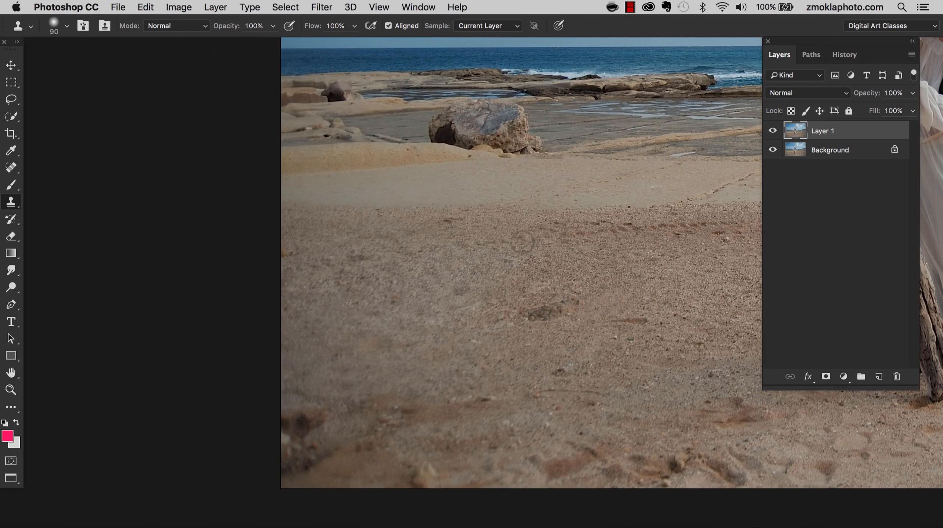
left_click_drag(499, 307, 242, 310)
left_click_drag(562, 311, 276, 339)
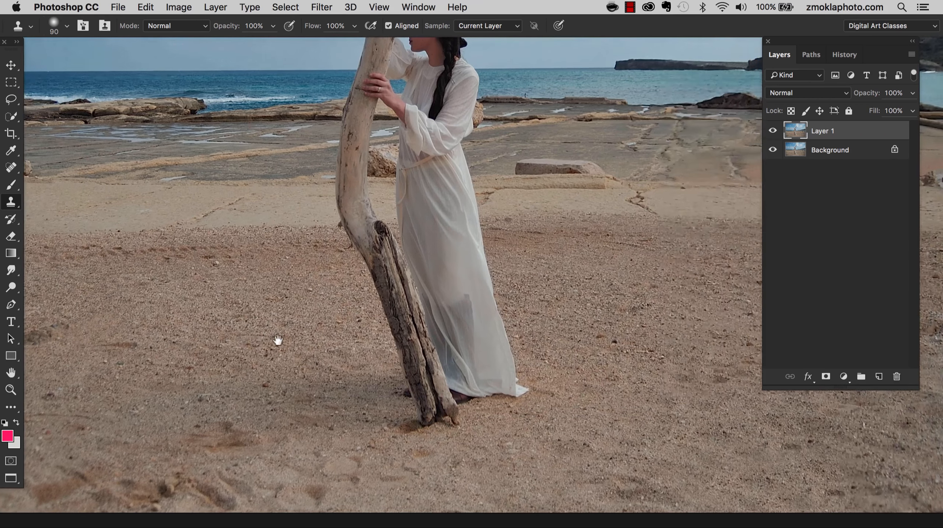
left_click_drag(560, 317, 535, 328)
key("super+plus")
key("super+plus")
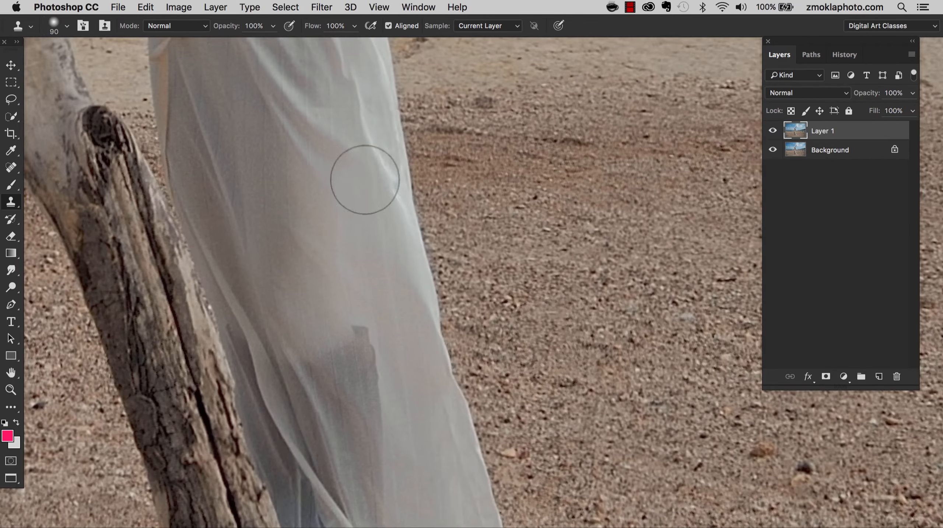
left_click_drag(401, 194, 436, 369)
left_click_drag(471, 114, 517, 355)
left_click_drag(506, 227, 482, 156)
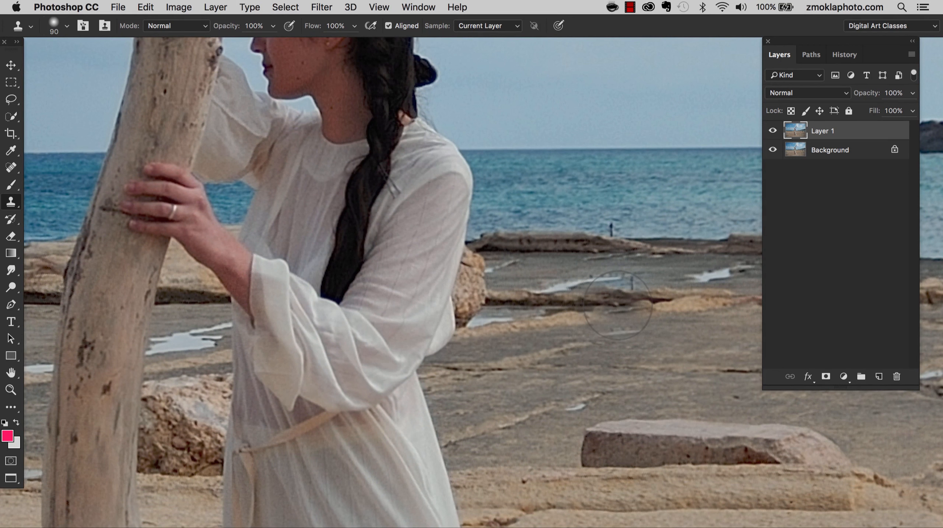
key("v")
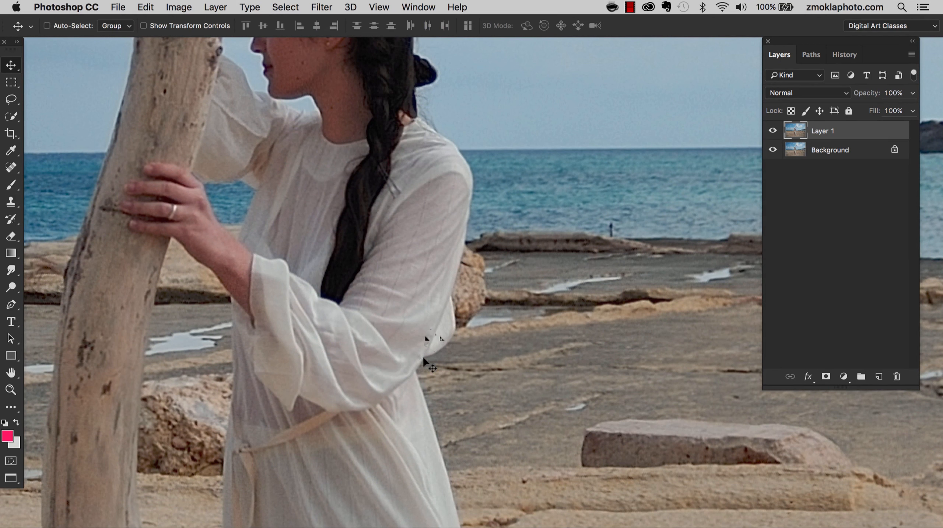
scroll(505, 172, "up", 5)
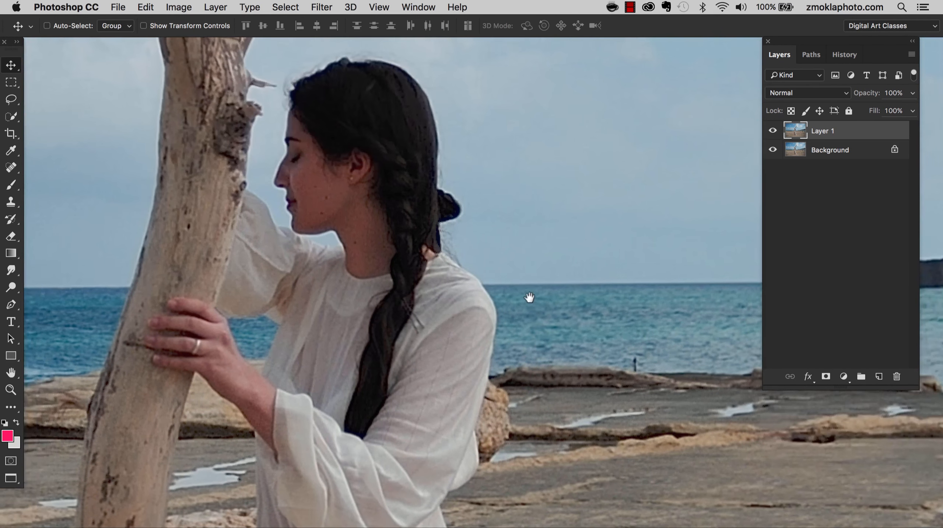
scroll(562, 263, "down", 3)
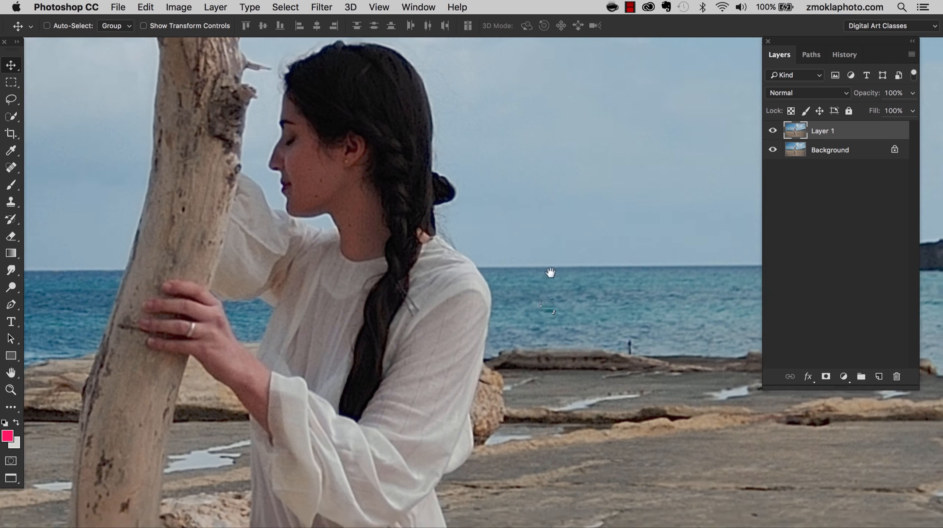
key("super+plus")
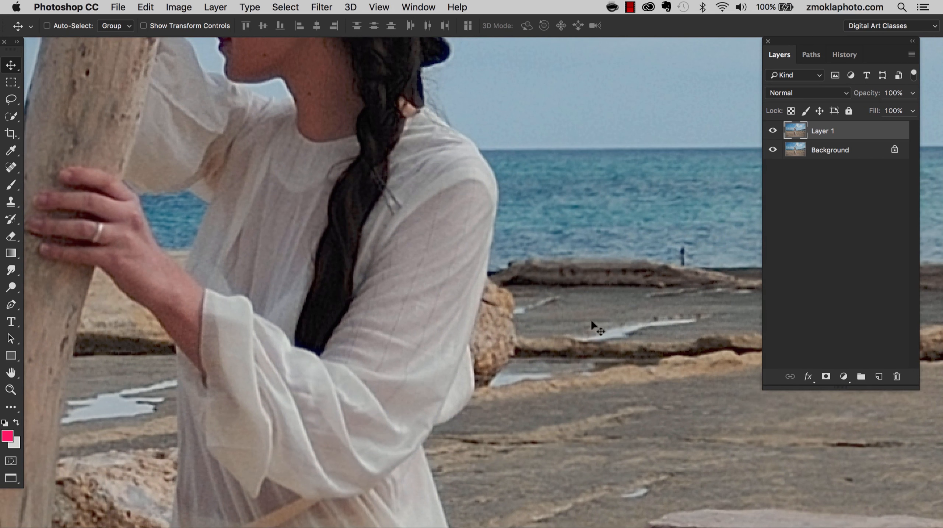
left_click_drag(590, 322, 562, 253)
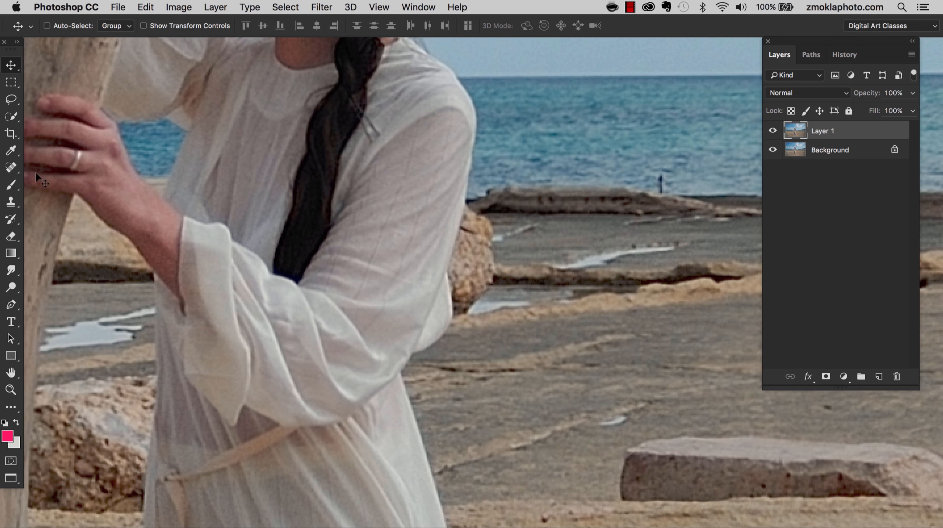
- Trace a Pen tool path in Path mode down the sleeve's back edge to the waist, cutting off the bulge at the elbow
left_click(11, 305)
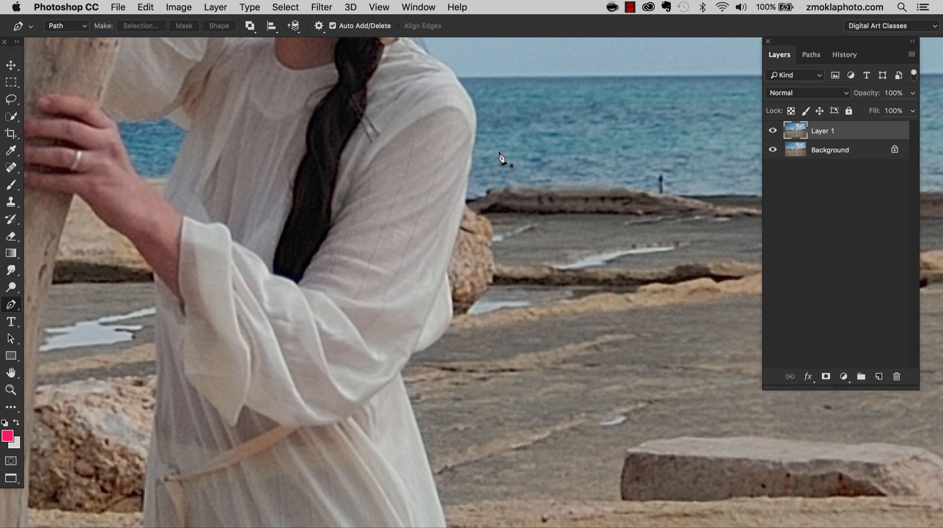
left_click(84, 27)
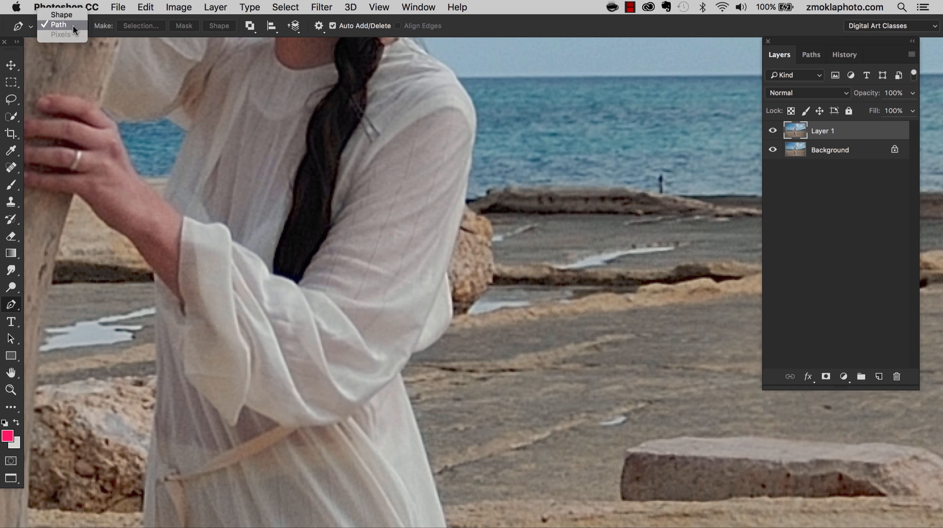
left_click(65, 26)
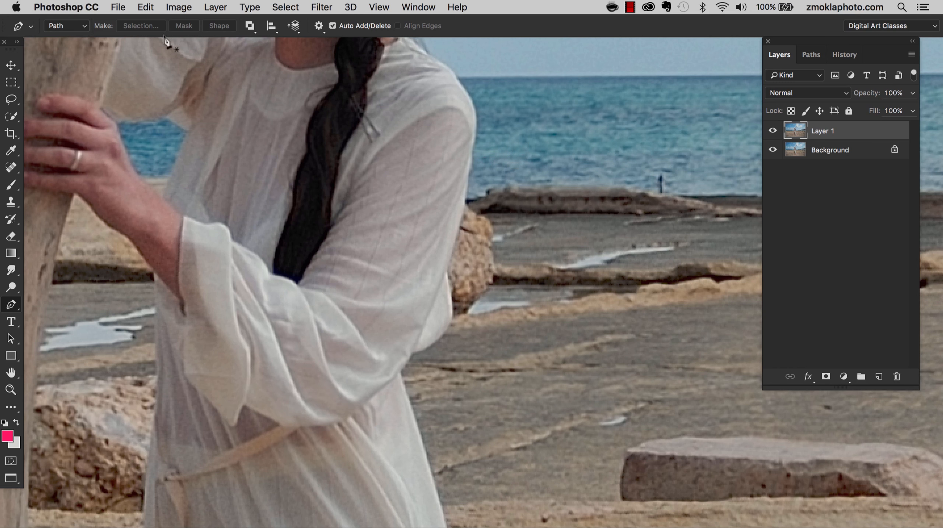
left_click(475, 144)
left_click(465, 214)
left_click(458, 233)
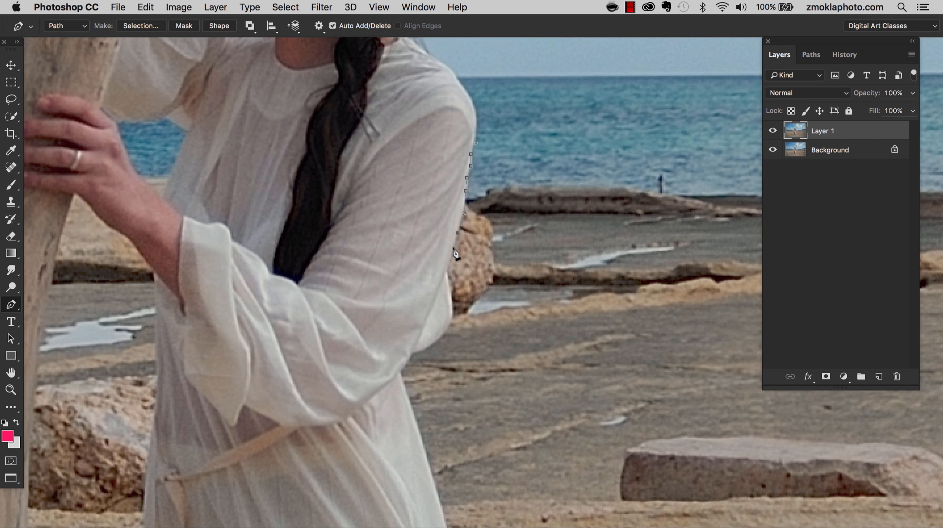
left_click(445, 273)
left_click(437, 290)
left_click(430, 309)
left_click(423, 327)
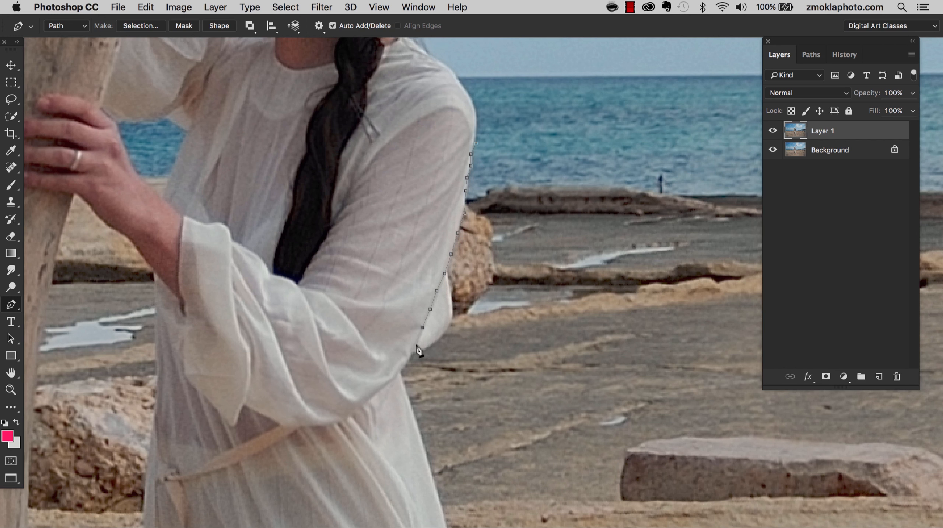
left_click(404, 386)
- Close the path around the ground, rocks and sea to the right of the woman, back at the sleeve
left_click(475, 489)
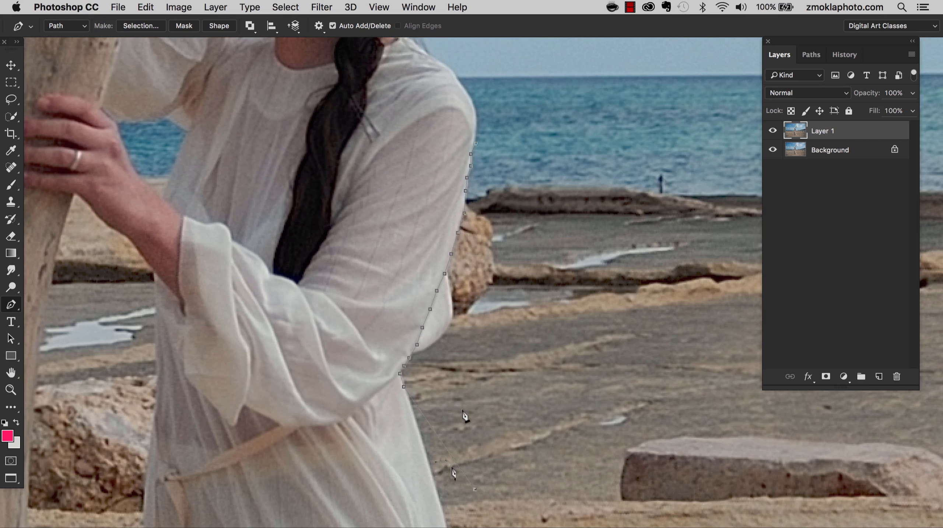
left_click(584, 479)
left_click(753, 63)
left_click(657, 50)
left_click(534, 64)
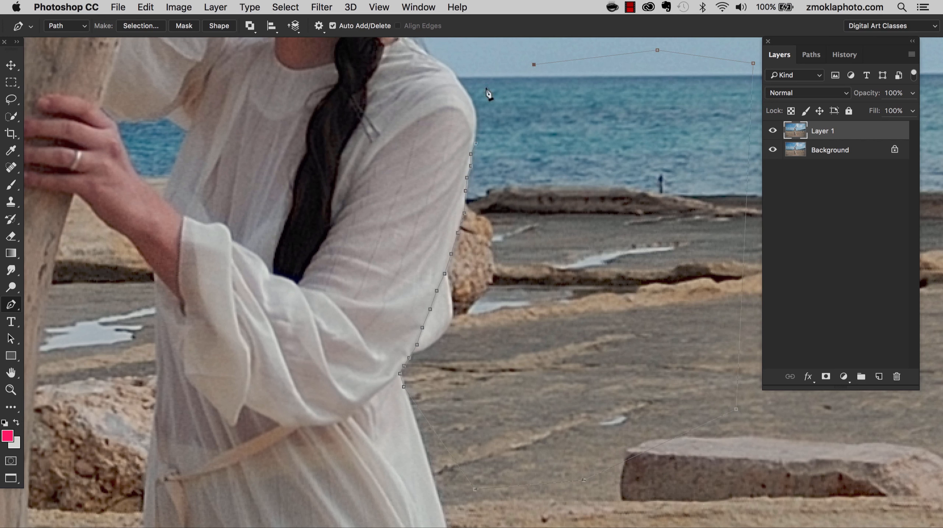
left_click(476, 144)
- Convert the closed path into a new anti-aliased selection with a feather radius of 1 pixel
scroll(548, 223, "right", 5)
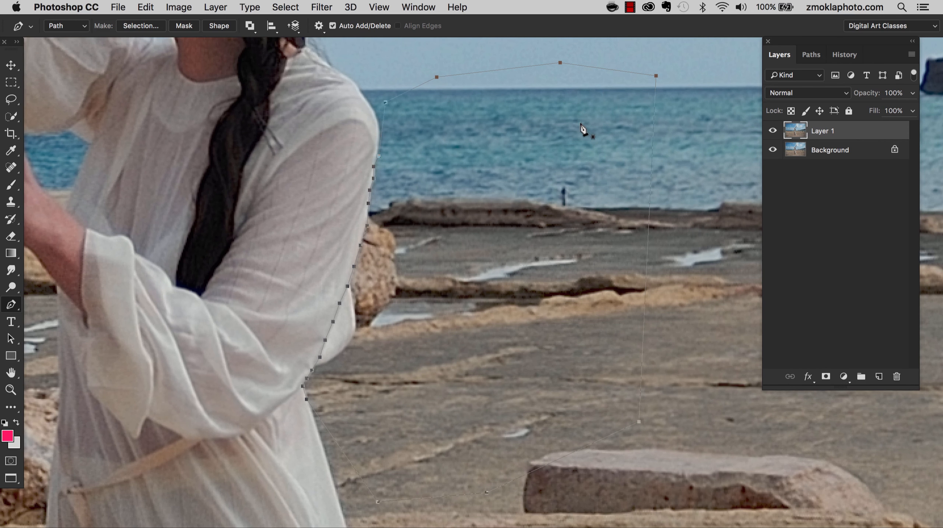
right_click(653, 170)
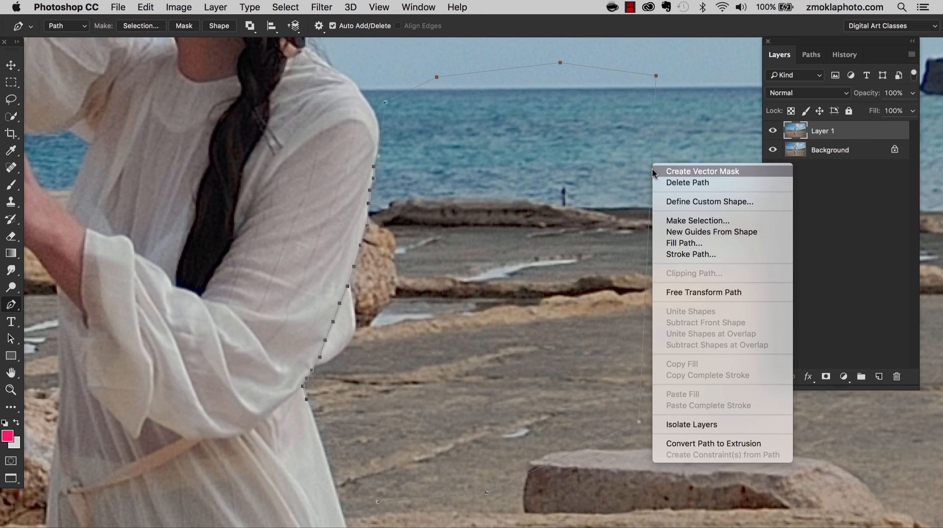
left_click(672, 220)
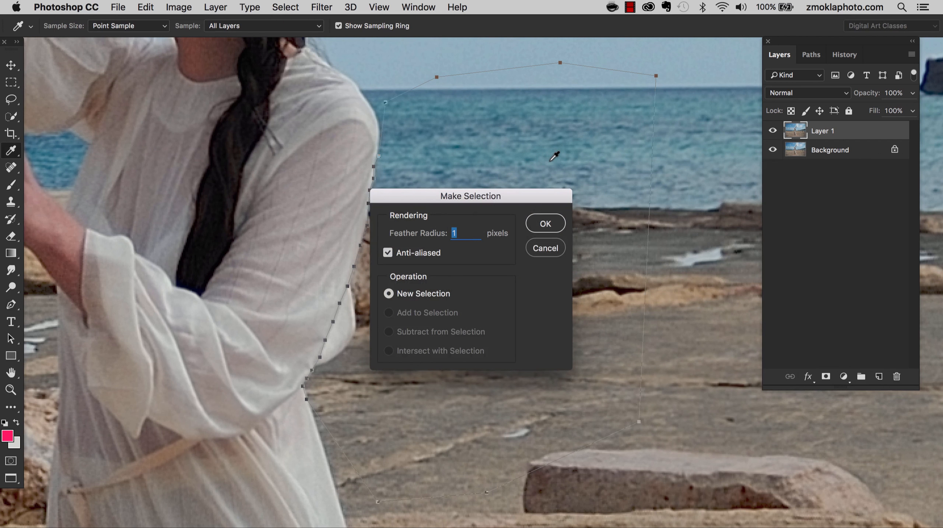
left_click(545, 224)
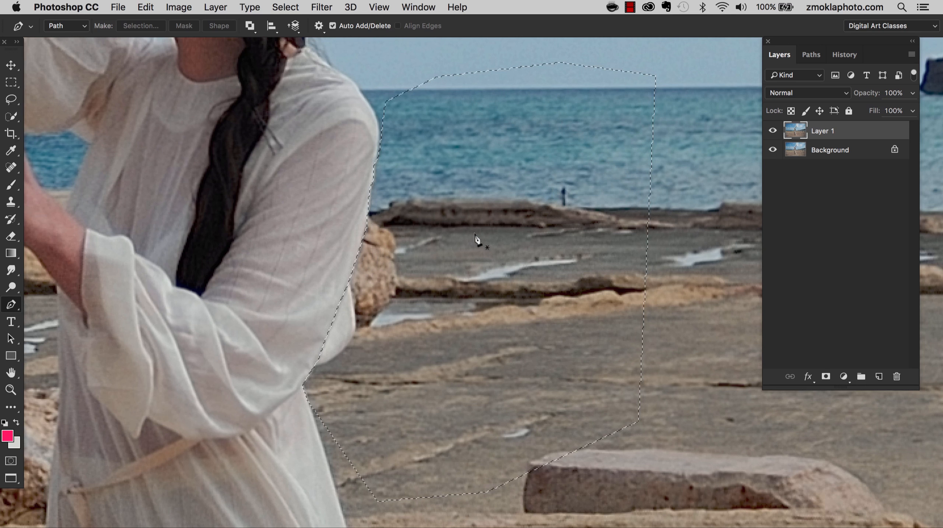
- Clone nearby ground and water over the rock behind the elbow inside the selection, and undo the last clone strokes
key("s")
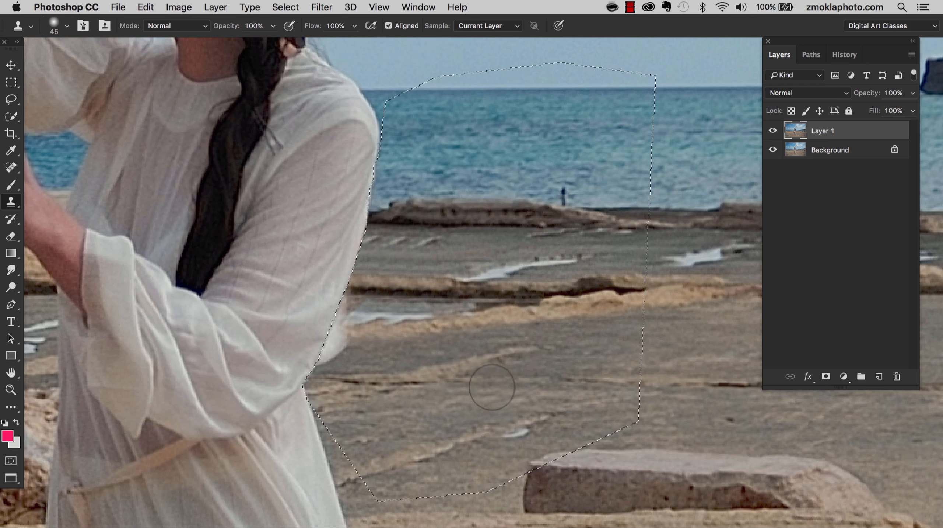
key("super+z")
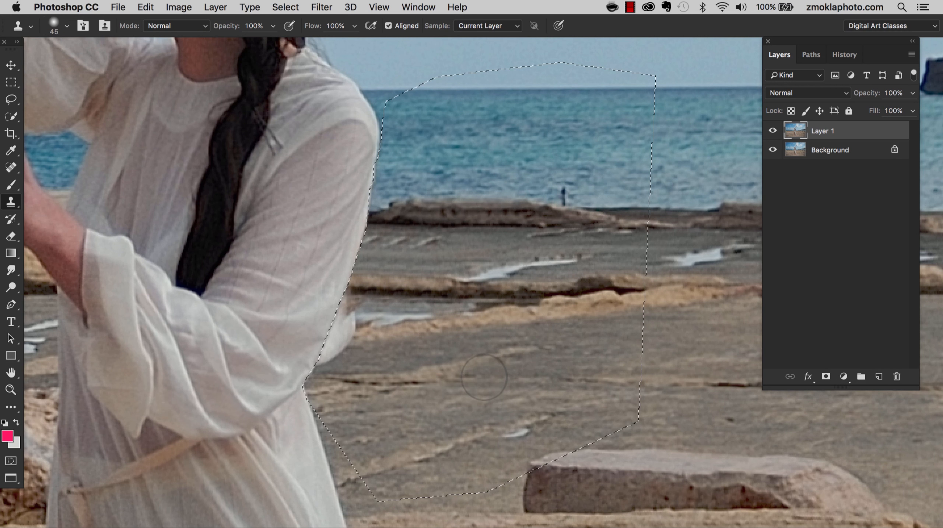
key("alt+super+z")
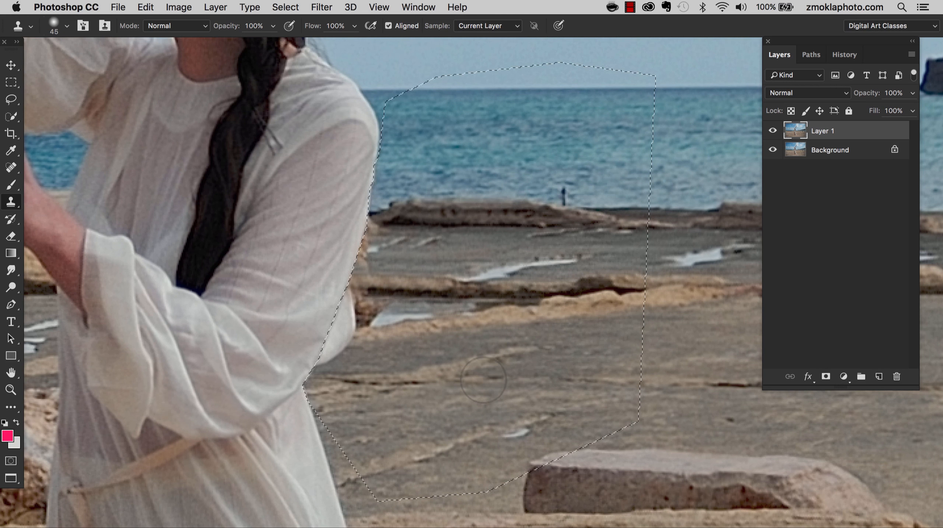
- Clone ground over the rock remnants beside the sleeve above the ledge, using a 35 px Clone Stamp brush
key("bracketleft")
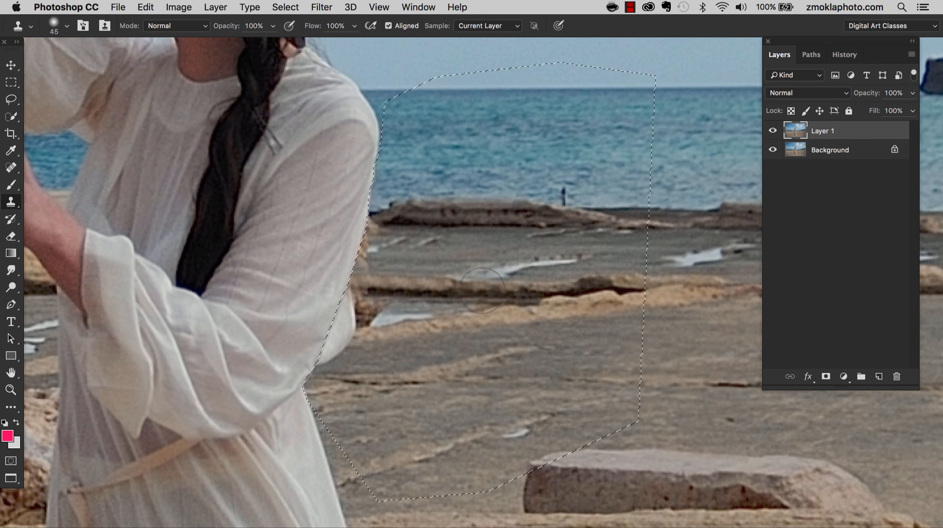
scroll(488, 292, "up", 2)
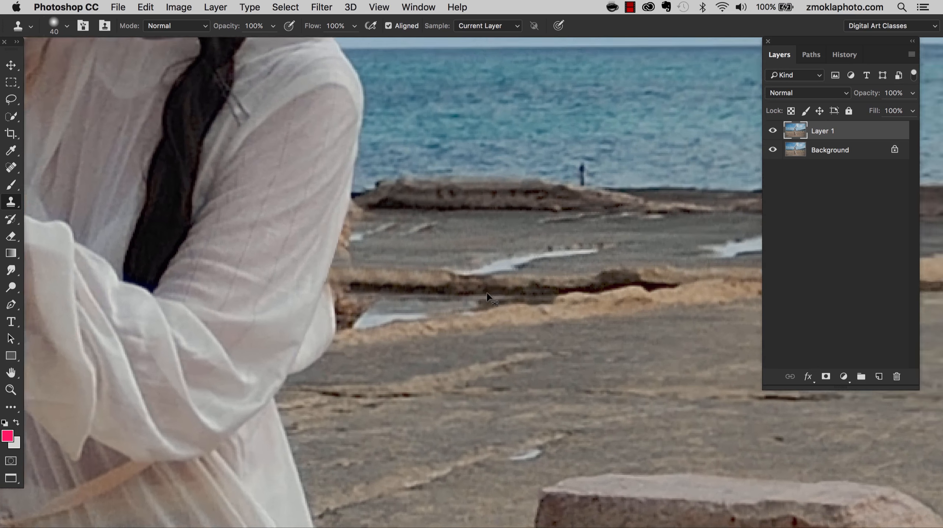
key("bracketleft")
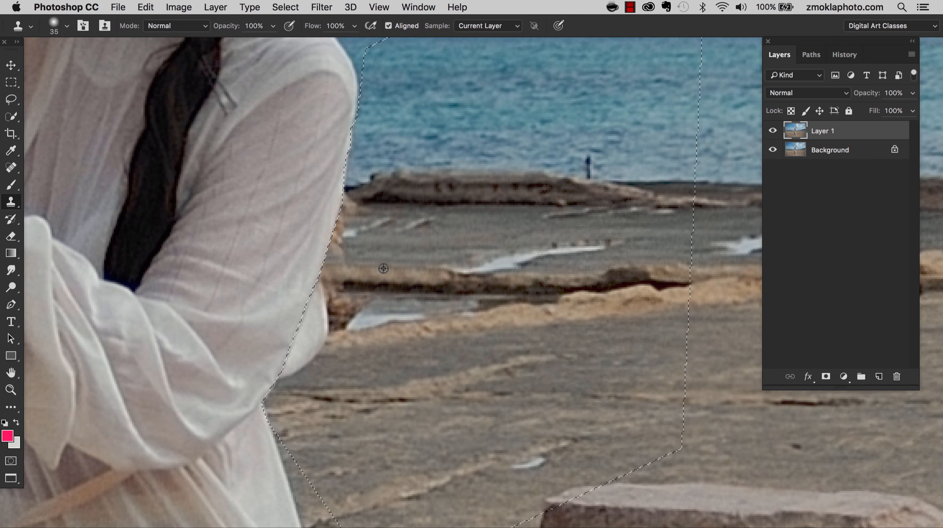
left_click(399, 246, "alt")
mouse_move(368, 249)
left_mouse_down()
mouse_move(338, 249)
mouse_move(336, 226)
mouse_move(360, 212)
mouse_move(349, 210)
left_mouse_up()
left_click(376, 231, "alt")
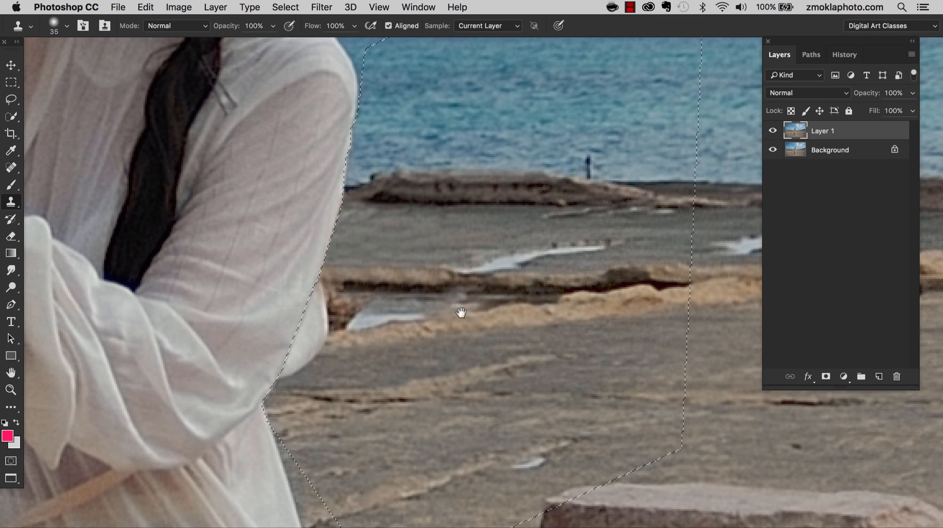
- Clone the puddle and sandy ground over the sleeve's elbow bulge and remaining rock, reducing the Clone Stamp brush to 25 px
scroll(459, 312, "down", 5)
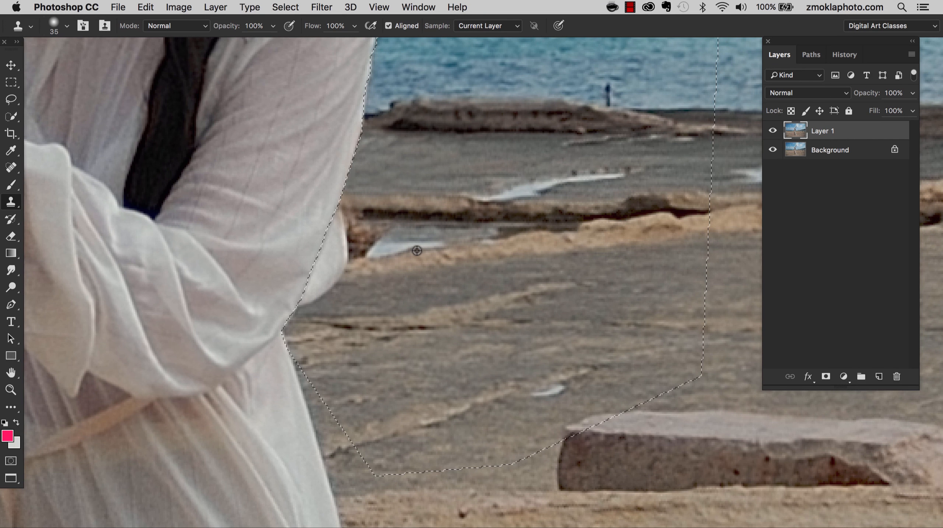
left_click(416, 251, "alt")
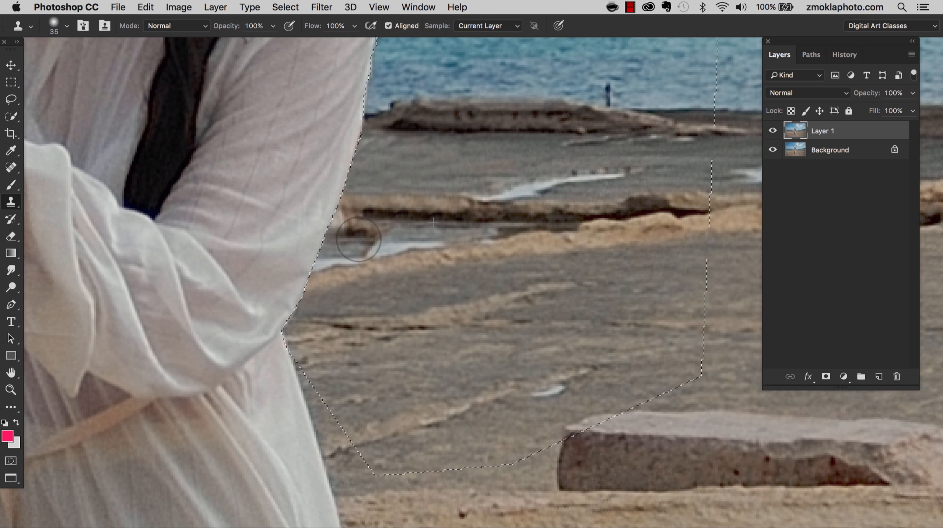
left_click_drag(348, 235, 338, 261)
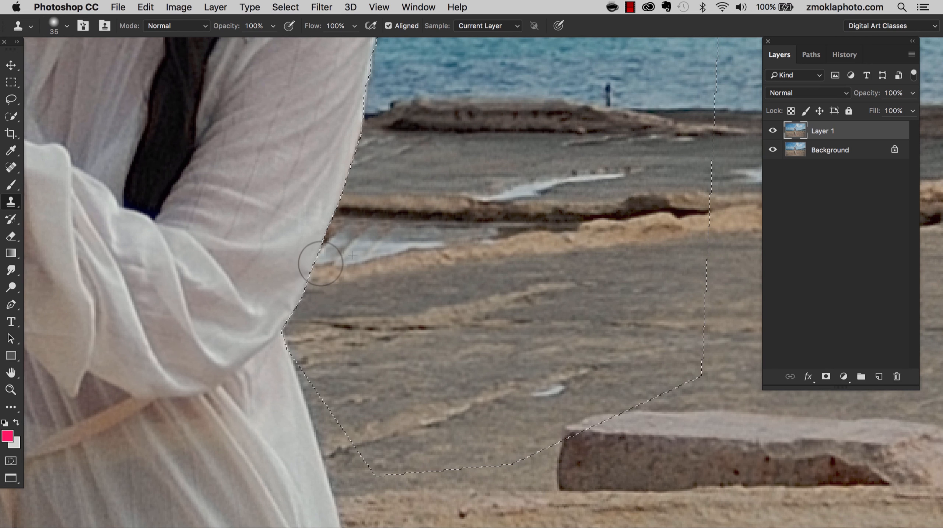
key("bracketleft")
key("bracketleft")
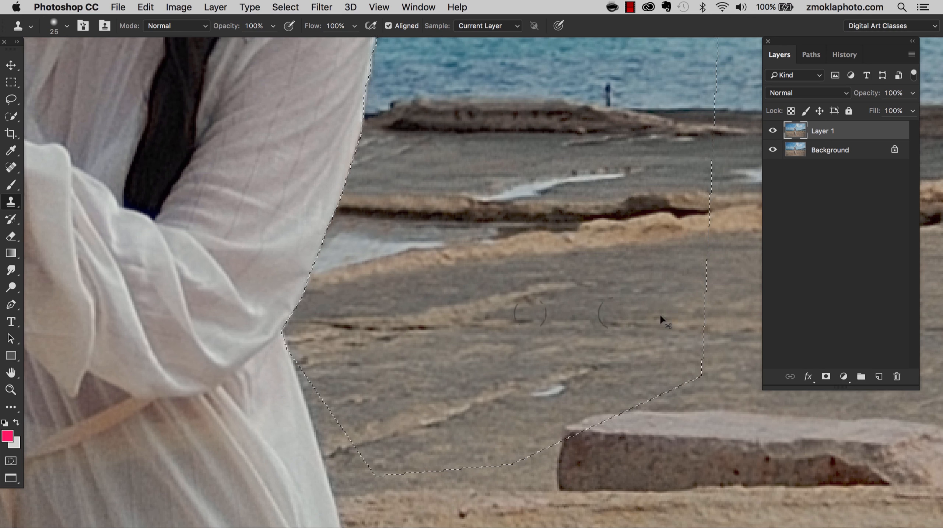
- Examine the sleeve's new back edge and the cloned ground, ledge and puddle beside it
key("super+minus")
key("super+minus")
key("super+plus")
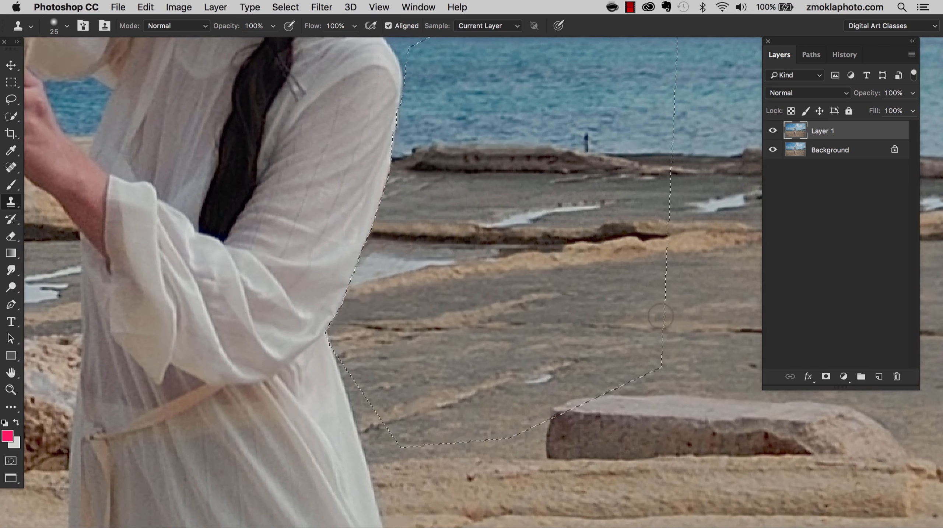
key("super+d")
left_click_drag(401, 375, 382, 473)
left_click_drag(442, 286, 470, 206)
key("super+plus")
left_click_drag(429, 438, 452, 359)
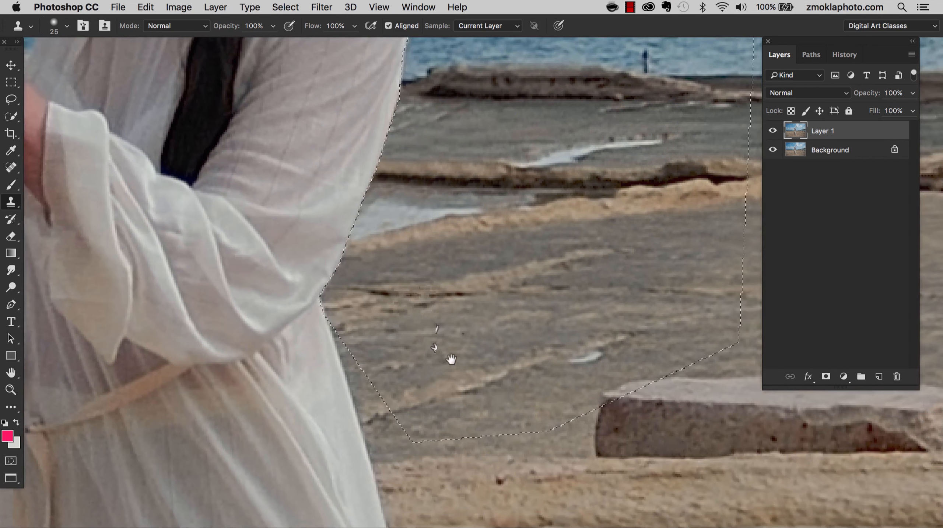
- Touch up the puddle next to the sleeve edge with a 15 px Clone Stamp brush, resampling from the water
key("super+plus")
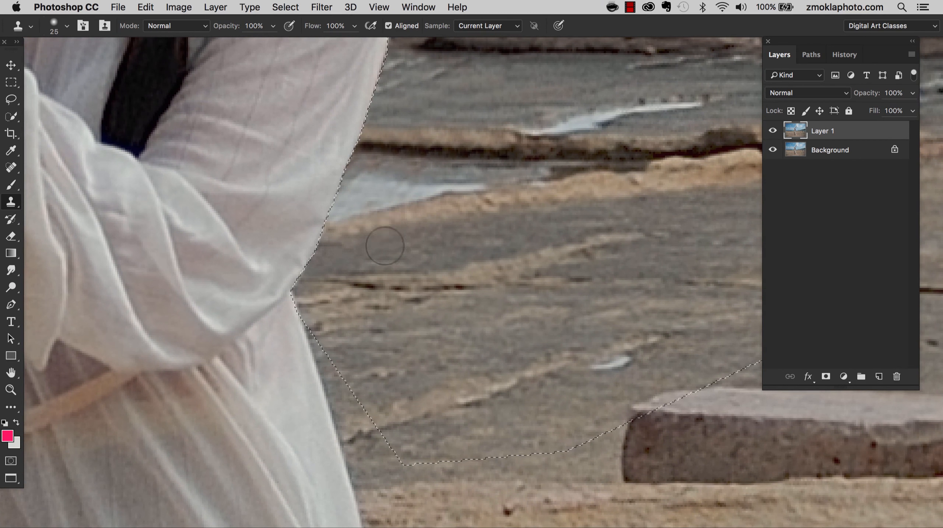
key("bracketleft")
key("bracketleft")
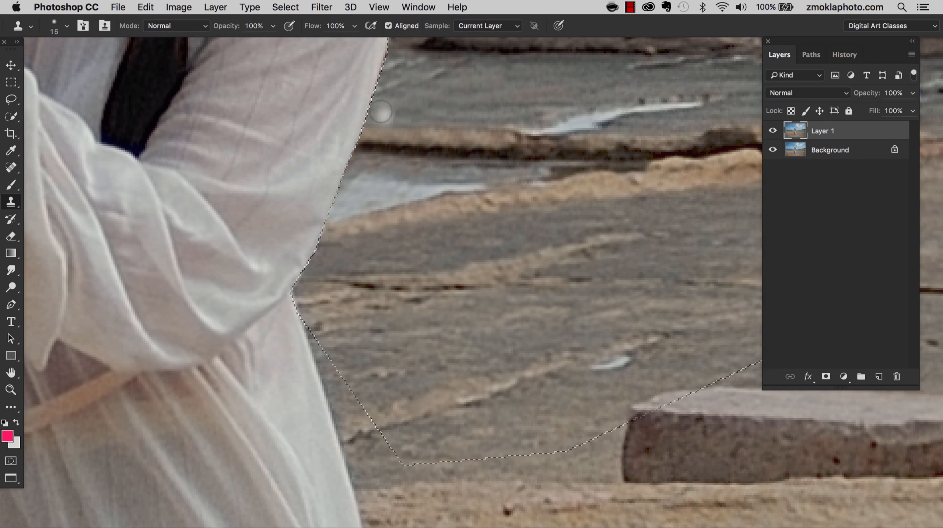
left_click(368, 189, "alt")
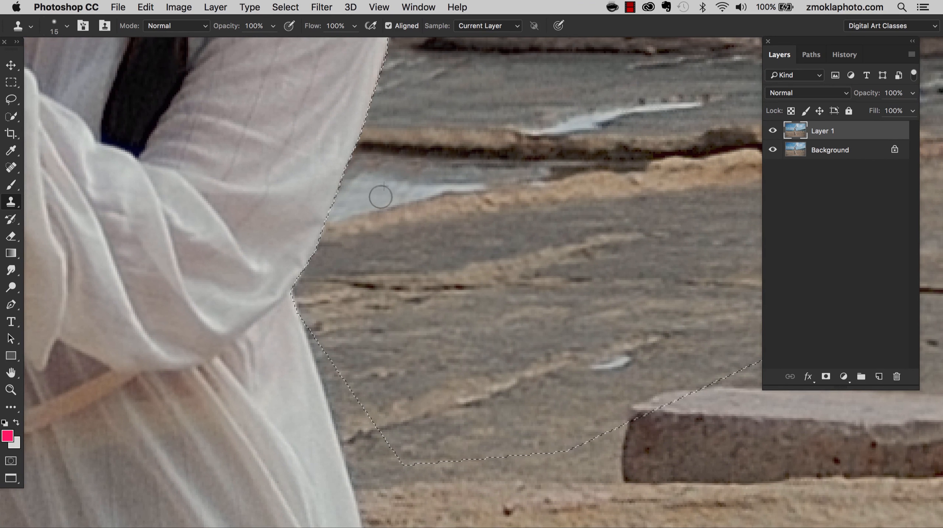
mouse_move(403, 193)
left_mouse_down()
mouse_move(350, 182)
mouse_move(336, 198)
mouse_move(347, 178)
left_mouse_up()
left_click(369, 190, "alt")
left_click(356, 192, "alt")
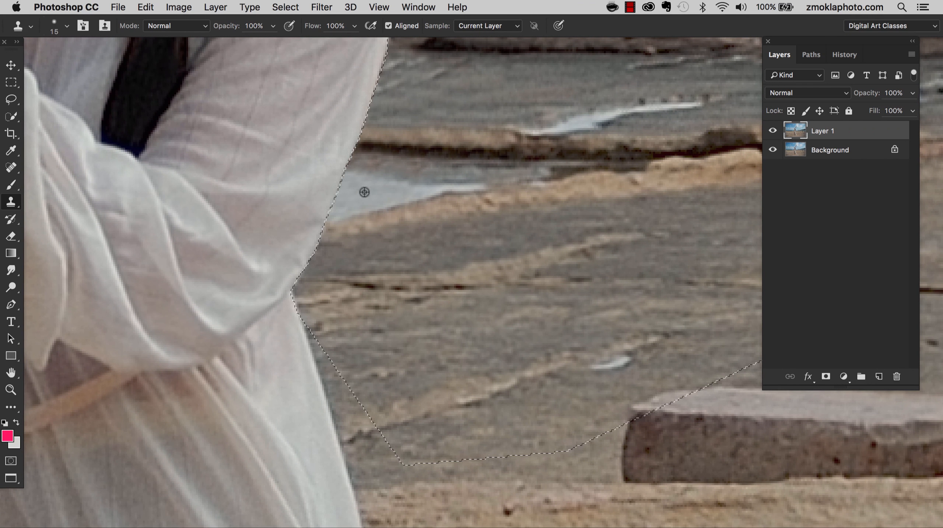
left_click(364, 191, "alt")
left_click(349, 177)
- Clear the selection, and hide and show Layer 1 to compare the retouched sleeve with the original
key("super+minus")
key("super+minus")
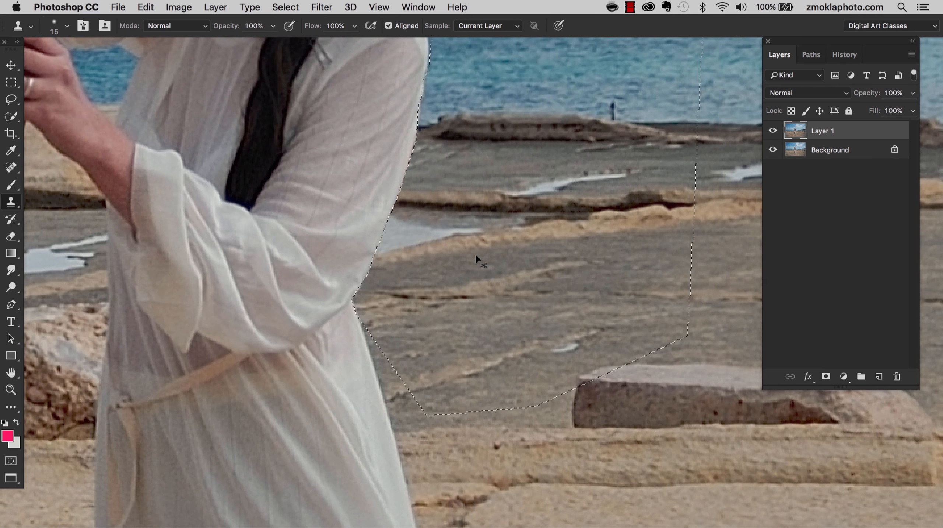
key("super+minus")
key("super+minus")
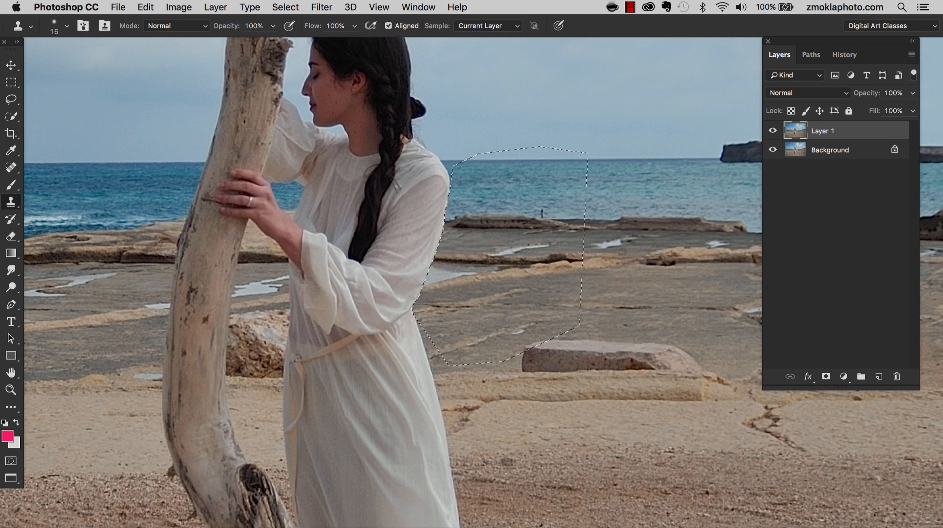
key("m")
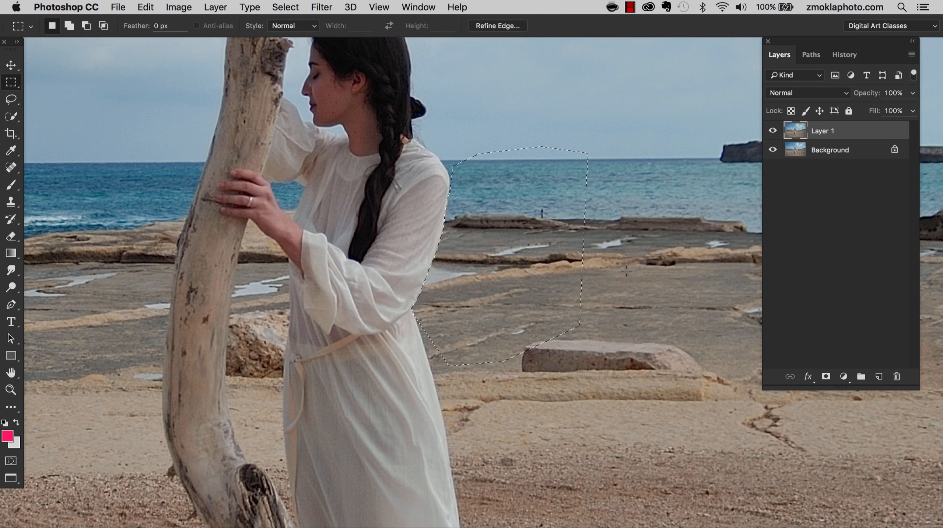
key("super+d")
left_click(773, 131)
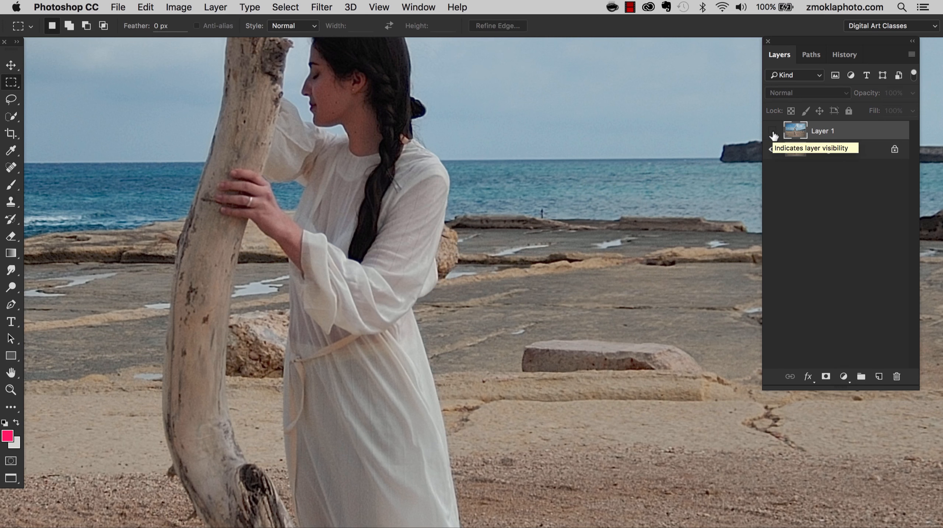
left_click(773, 132)
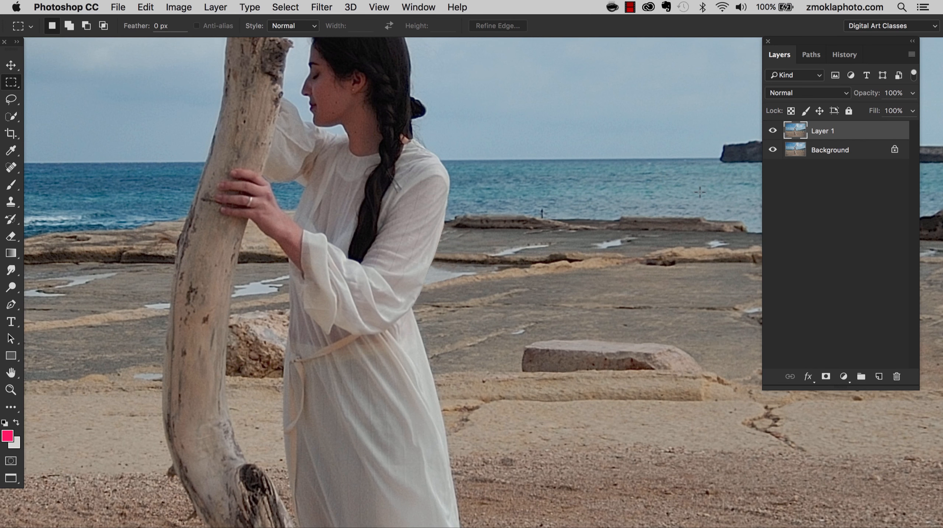
- Trace a Pen tool path down the back edge of the hair to the collar, cutting off the protruding bun
left_click_drag(439, 143, 449, 221)
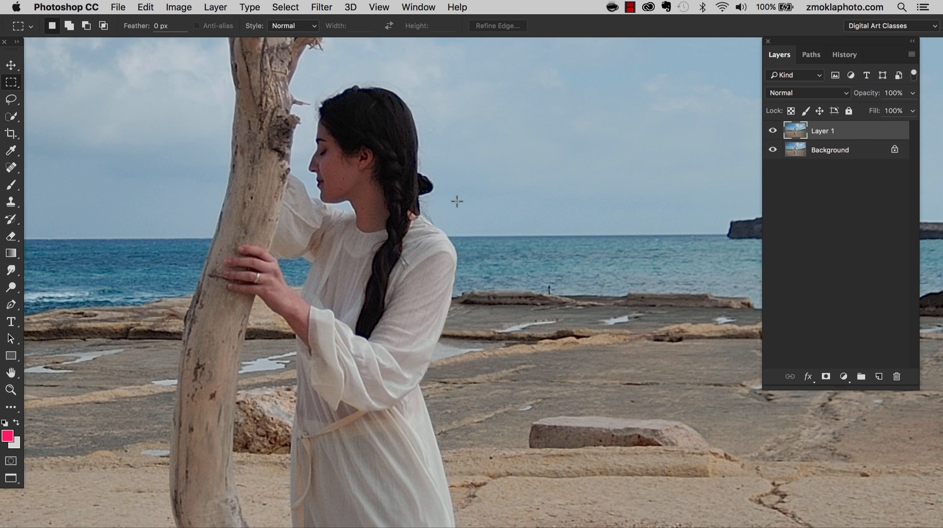
key("super+plus")
key("super+plus")
left_click_drag(484, 144, 566, 306)
key("super+plus")
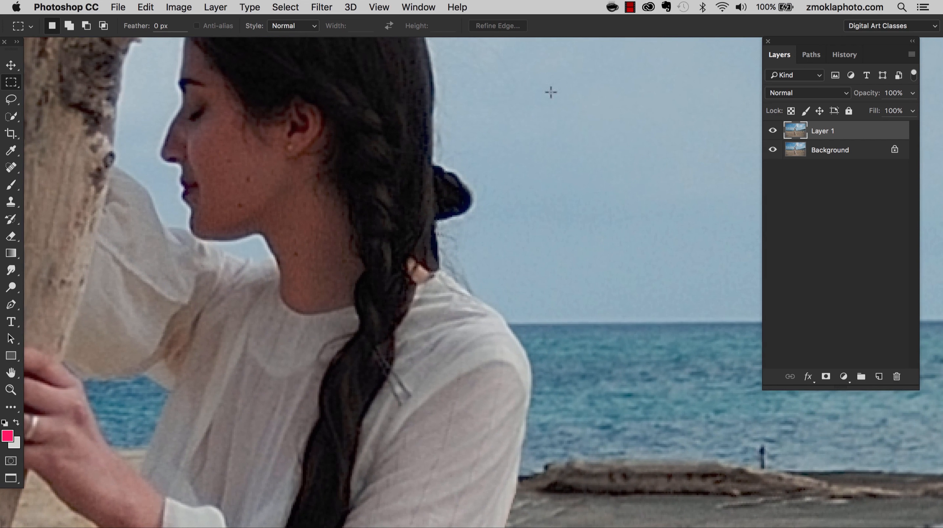
key("p")
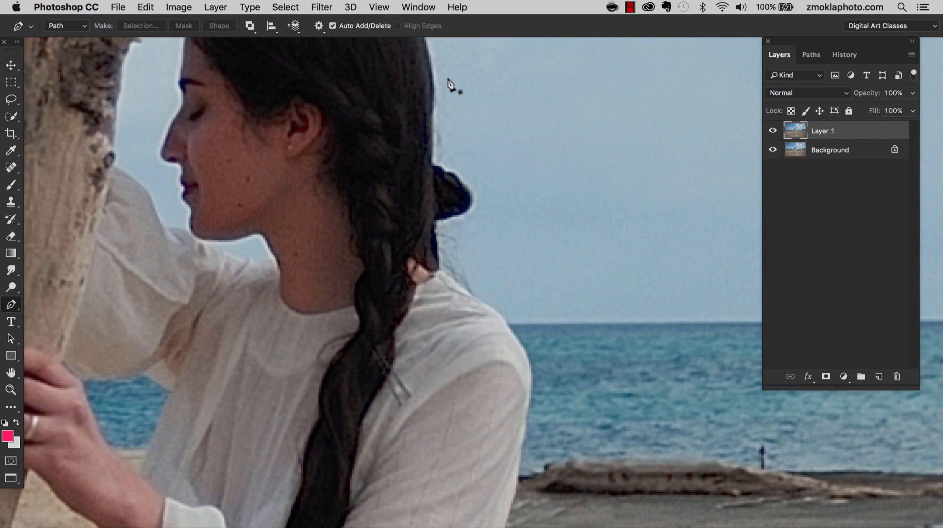
left_click(435, 81)
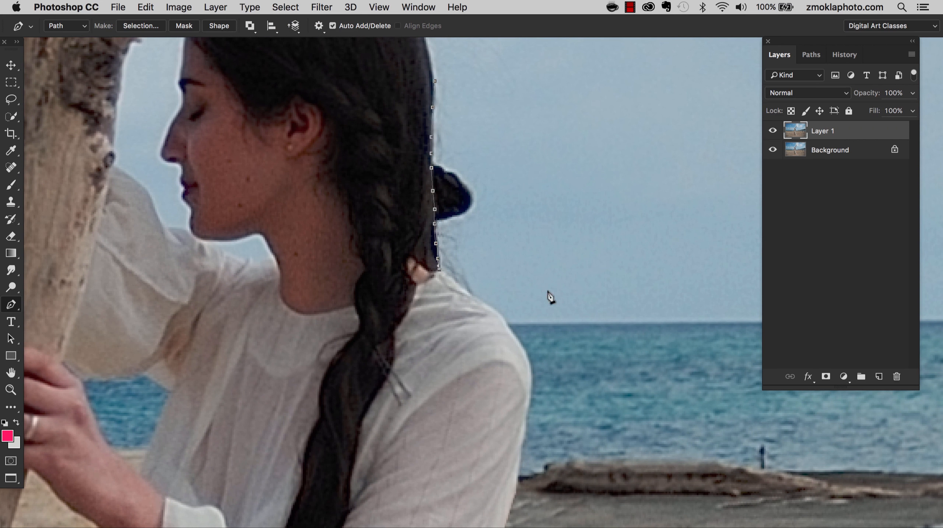
- Close the path around the sky behind the bun and convert it into a new anti-aliased selection
left_click(594, 298)
left_click(731, 135)
left_click(708, 78)
left_click(578, 54)
right_click(669, 78)
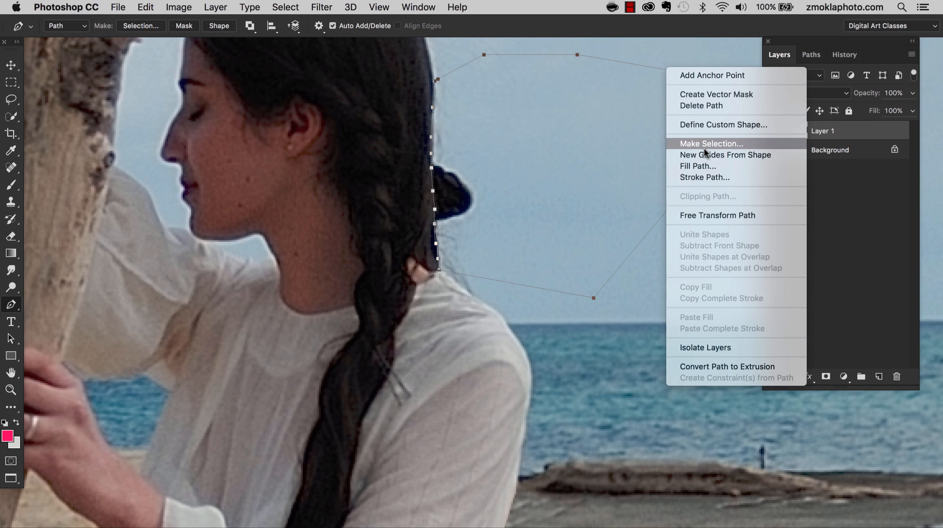
key("Return")
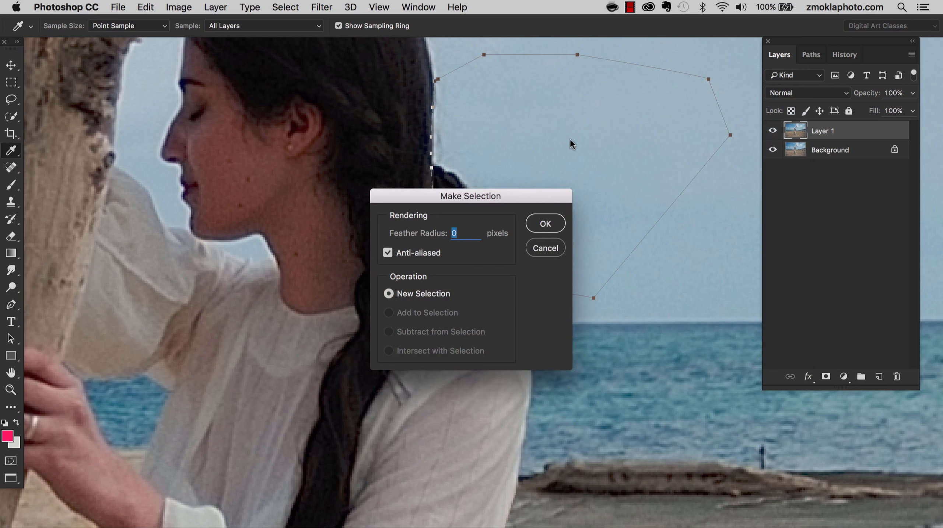
key("Return")
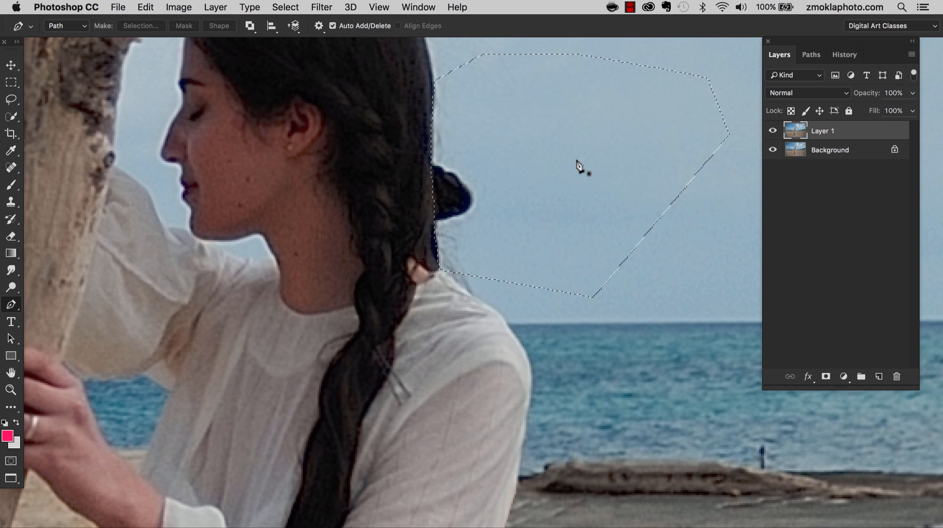
- Clone sky over the protruding hair bun inside the selection, using a 40 px Clone Stamp brush
key("s")
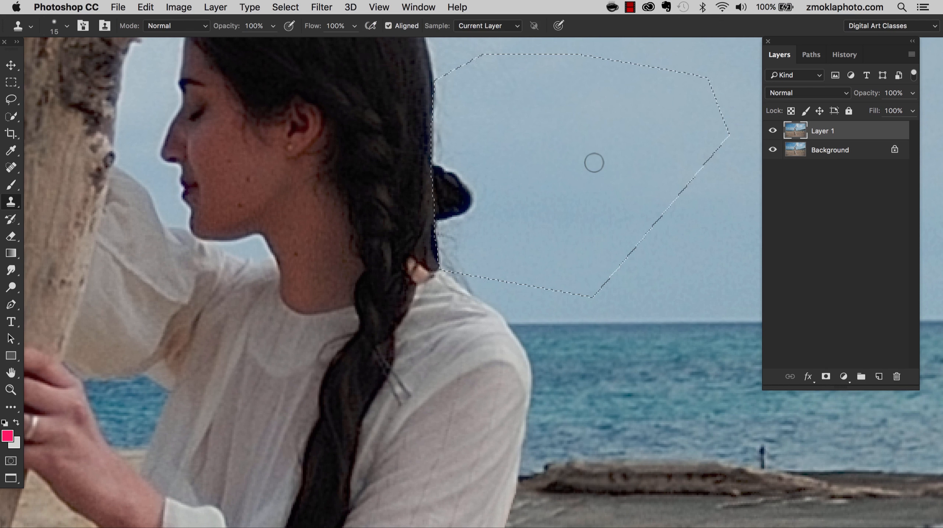
key("bracketright")
key("bracketright")
key("bracketright")
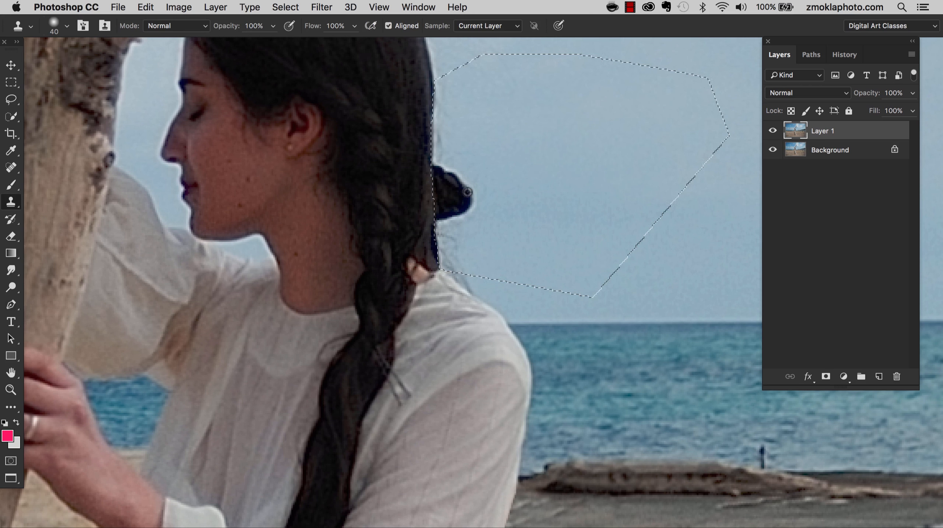
mouse_move(443, 150)
left_mouse_down()
mouse_move(449, 213)
mouse_move(468, 201)
mouse_move(461, 207)
mouse_move(466, 142)
mouse_move(487, 127)
mouse_move(518, 129)
left_mouse_up()
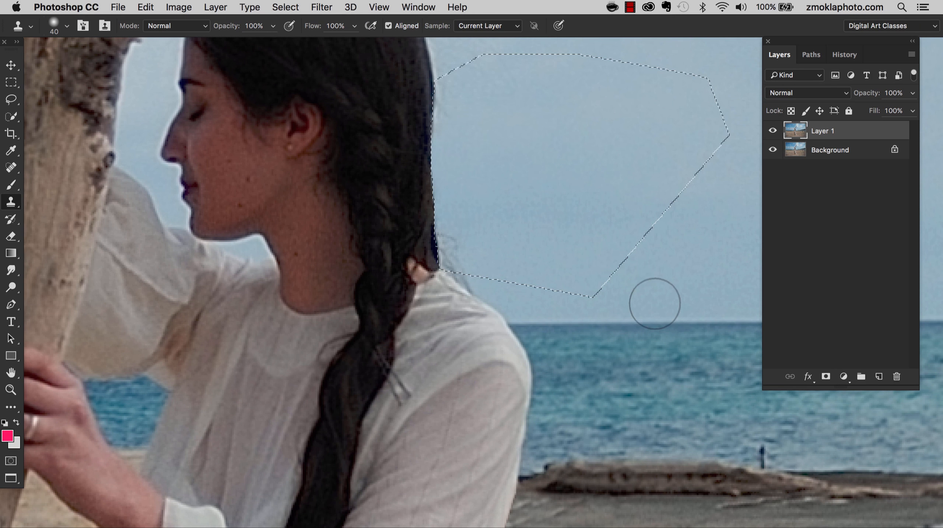
- Clear the selection around the sky and review the retouched hair and sleeve in the whole portrait
key("m")
key("super+d")
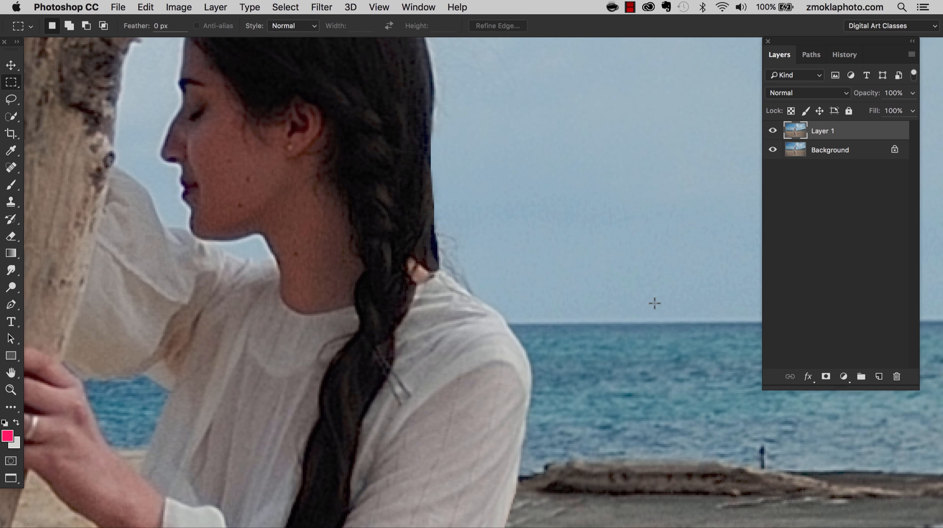
key("super+minus")
key("super+minus")
key("super+minus")
key("super+minus")
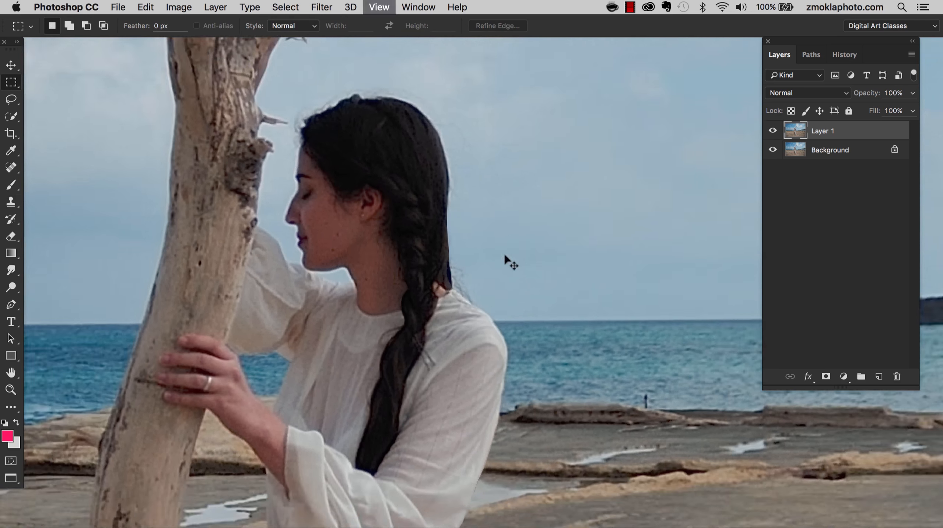
scroll(564, 213, "up", 3)
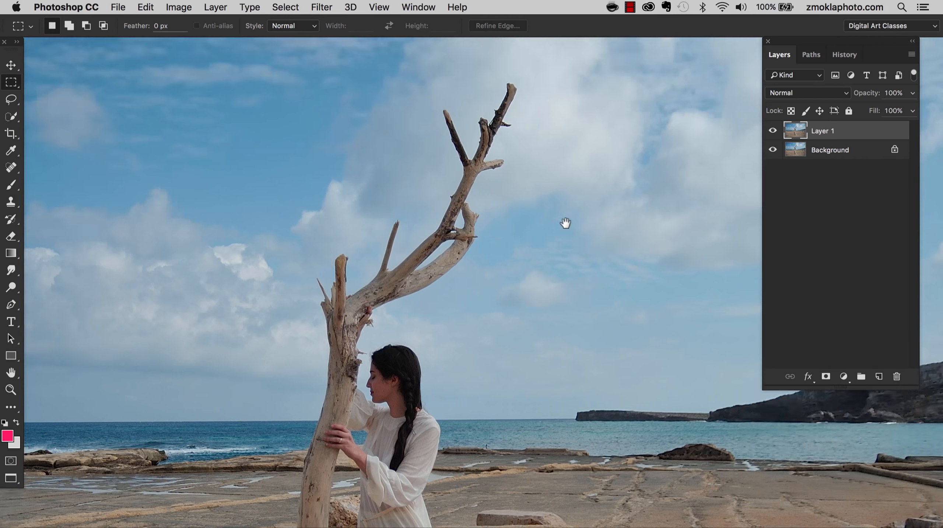
- Examine the woman's dress and the beach, and view the entire retouched photo for remaining distractions
scroll(564, 218, "down", 8)
scroll(565, 217, "up", 1)
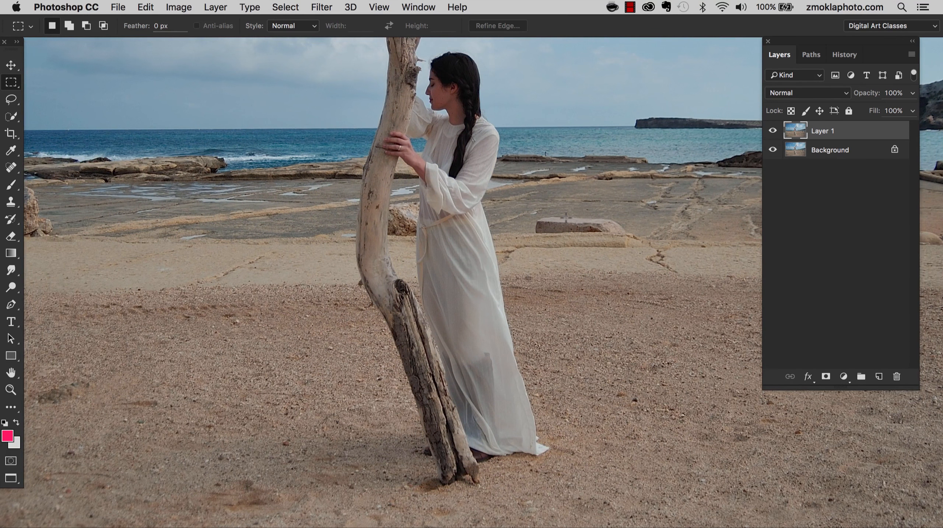
key("super+minus")
key("super+minus")
key("super+minus")
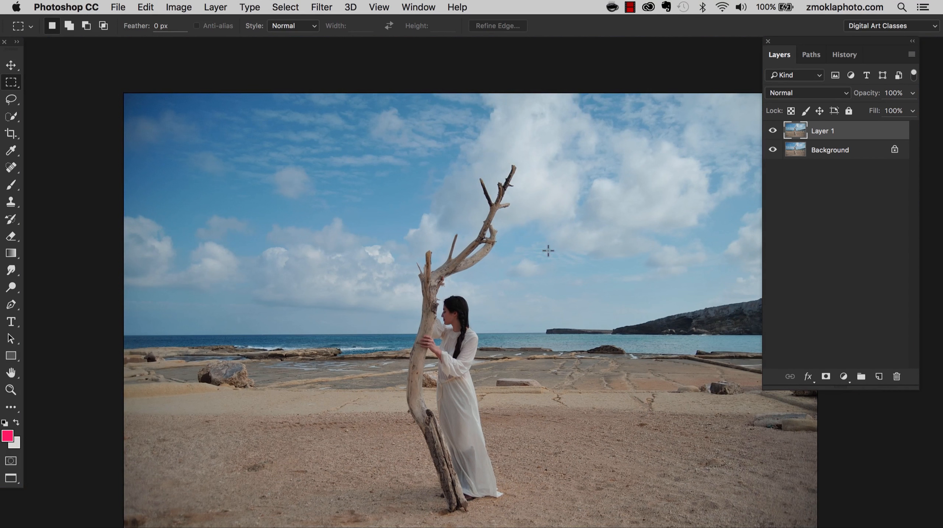
scroll(771, 129, "right", 3)
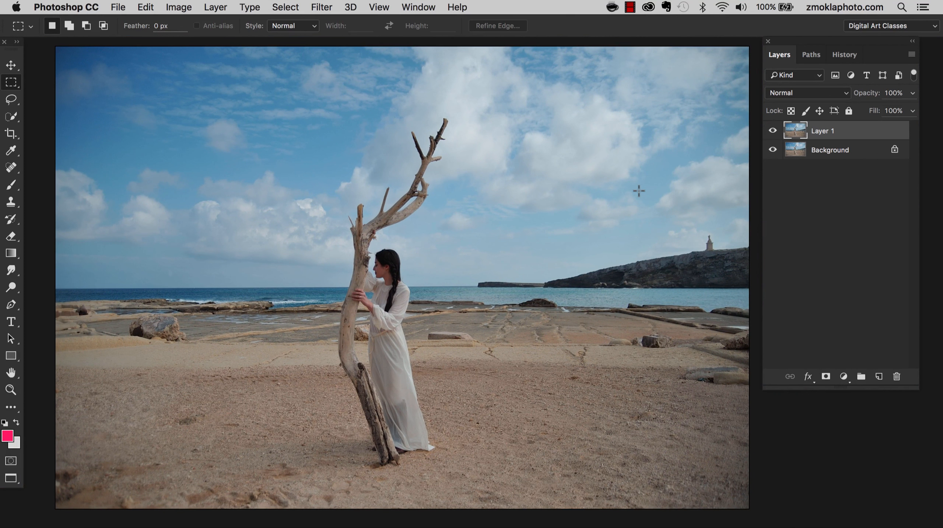
- Inspect the shoreline behind the woman, the tree branches and the area around her head and hands at close range
key("super+plus")
key("super+plus")
key("super+plus")
key("super+plus")
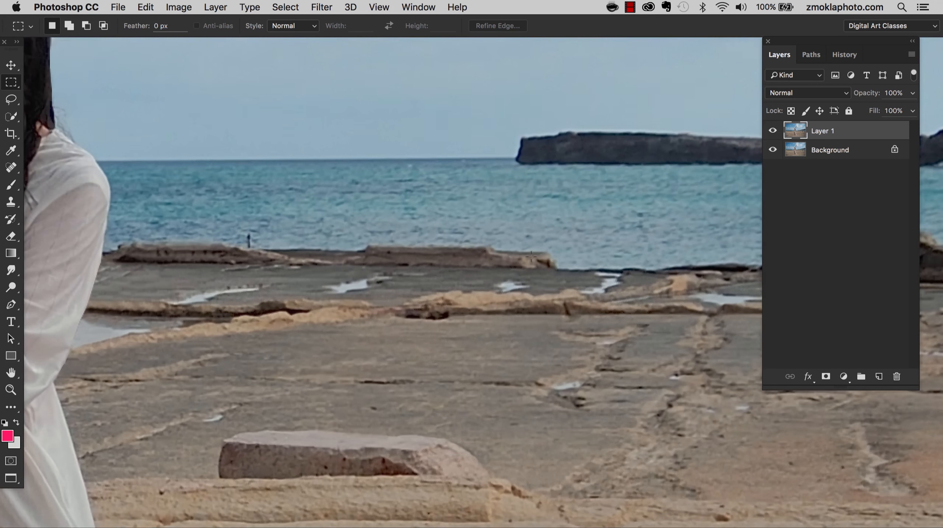
left_click_drag(454, 329, 469, 338)
scroll(469, 339, "left", 10)
scroll(484, 278, "up", 10)
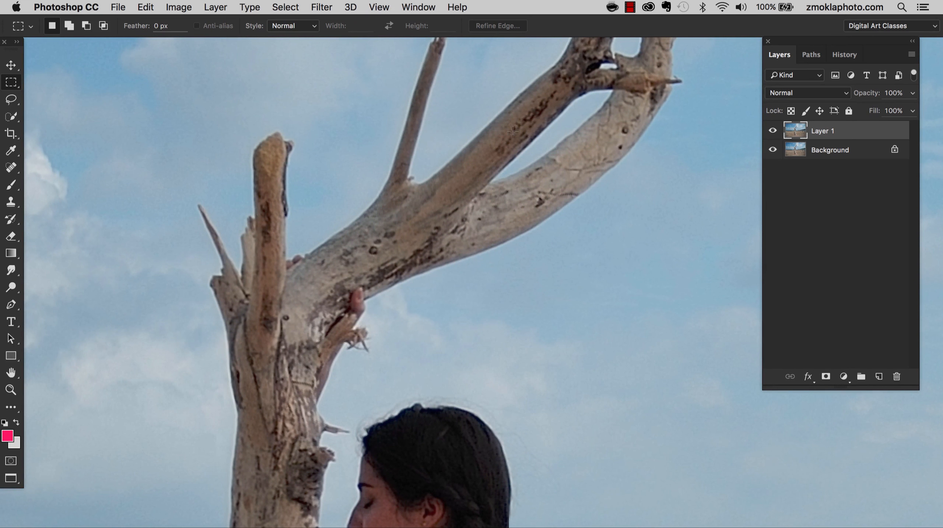
left_click_drag(473, 241, 387, 362)
left_click_drag(459, 170, 388, 301)
left_click_drag(381, 355, 480, 170)
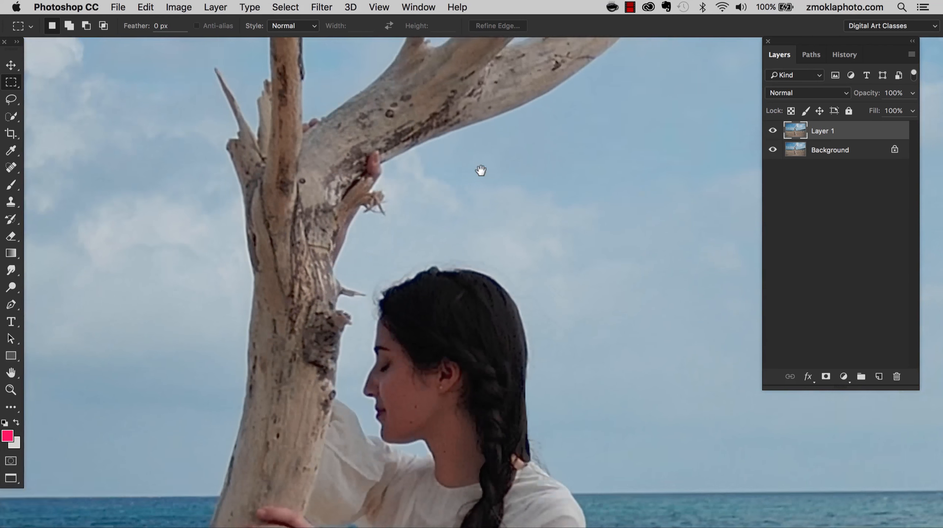